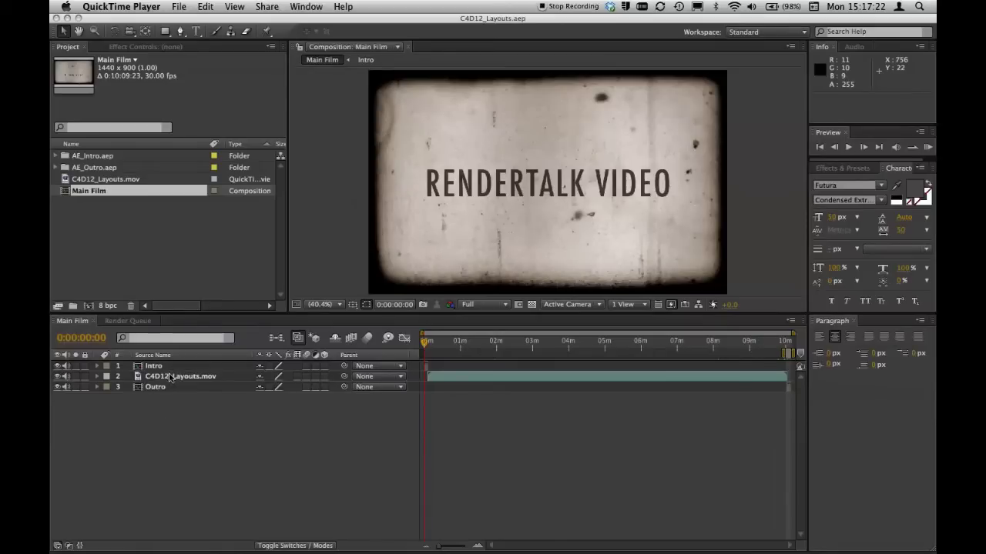
Bring After Effects in front of QuickTime Player, showing C4D12_Layouts.aep's Main Film composition.
{"action": "left_click", "coordinate": [428, 345]}
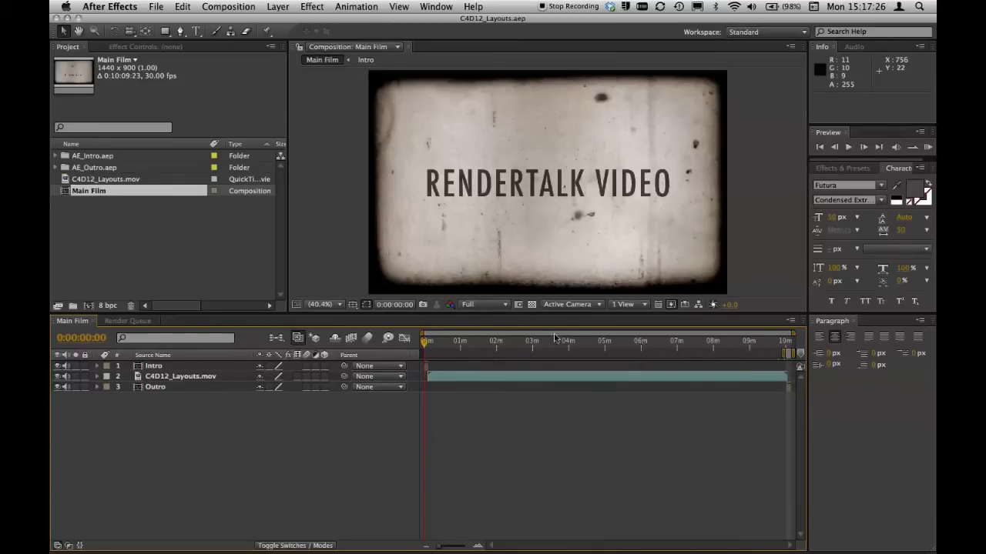
Scrub Main Film to its end, zoom the timeline in to seconds, and scroll over to the Outro.
{"action": "mouse_move", "coordinate": [425, 345]}
{"action": "left_mouse_down"}
{"action": "mouse_move", "coordinate": [796, 353]}
{"action": "mouse_move", "coordinate": [413, 358]}
{"action": "left_mouse_up"}
{"action": "key", "text": "equal"}
{"action": "key", "text": "h"}
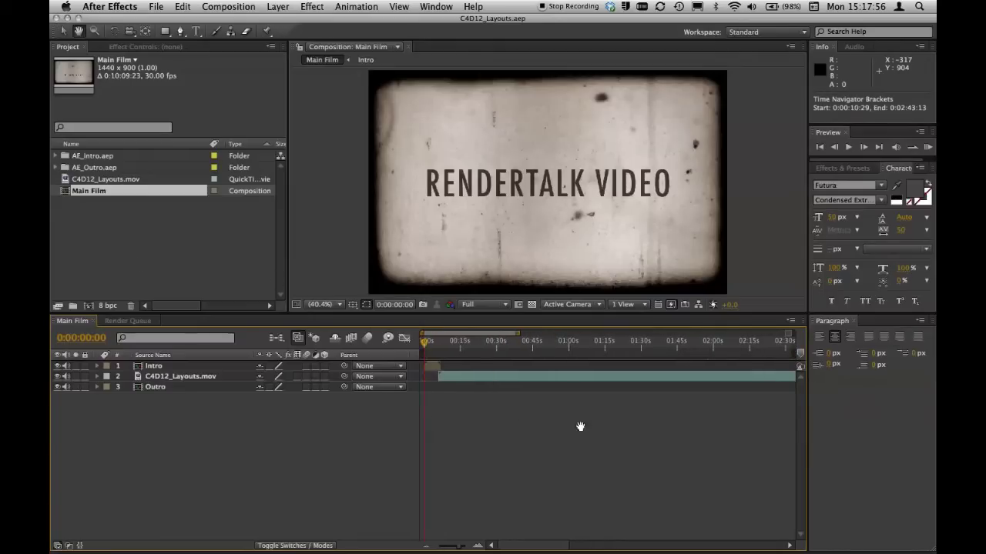
{"action": "key", "text": "equal"}
{"action": "key", "text": "equal"}
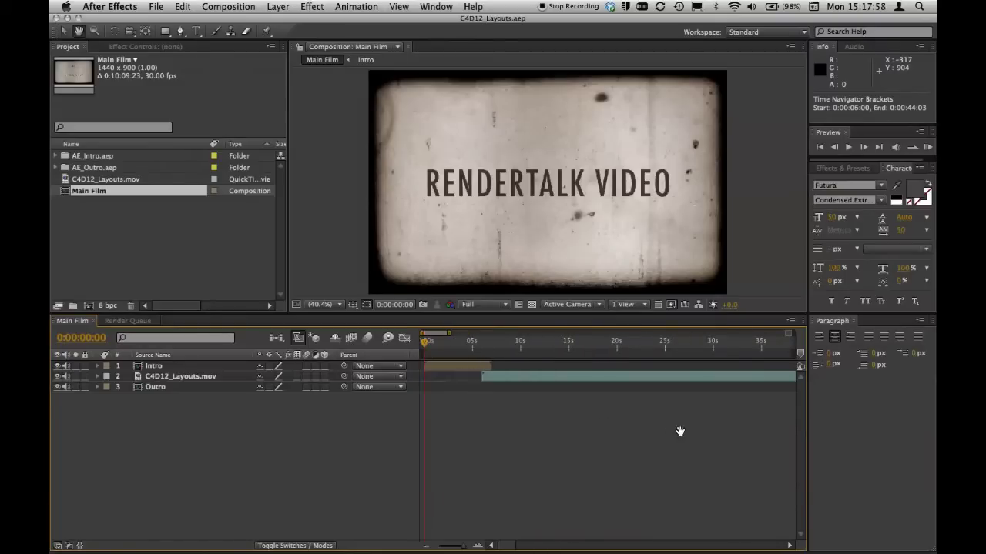
{"action": "key", "text": "v"}
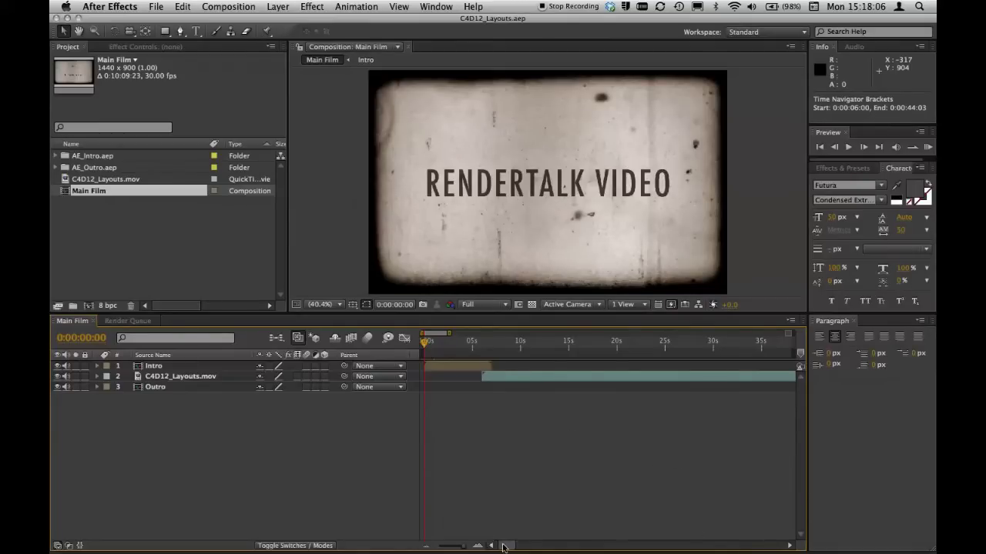
{"action": "left_click_drag", "start_coordinate": [506, 547], "coordinate": [779, 547]}
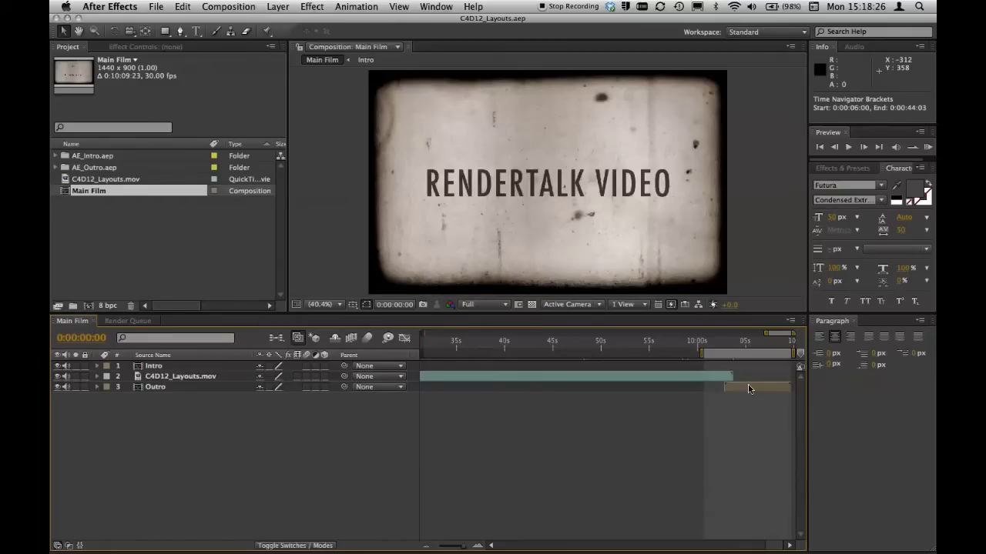
Expand AE_Outro.aep and AE_Intro.aep, peek into Intro_Footage and Solids, then collapse AE_Intro.aep.
{"action": "left_click", "coordinate": [54, 167]}
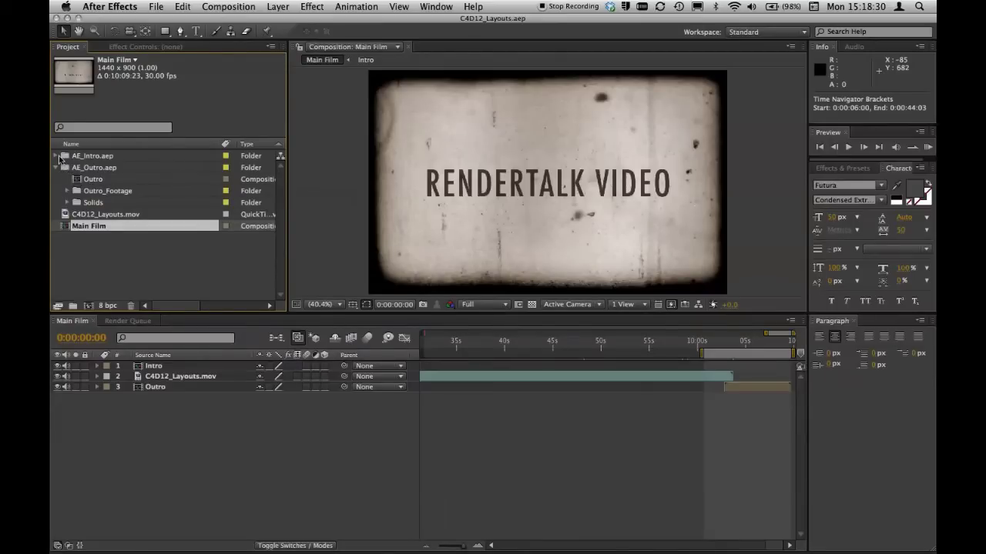
{"action": "left_click", "coordinate": [56, 156]}
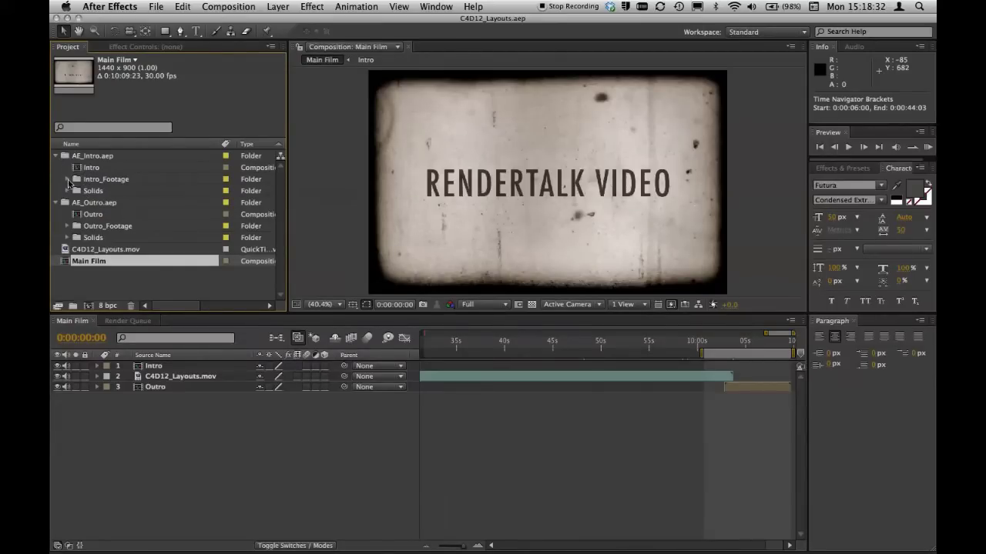
{"action": "left_click", "coordinate": [67, 179]}
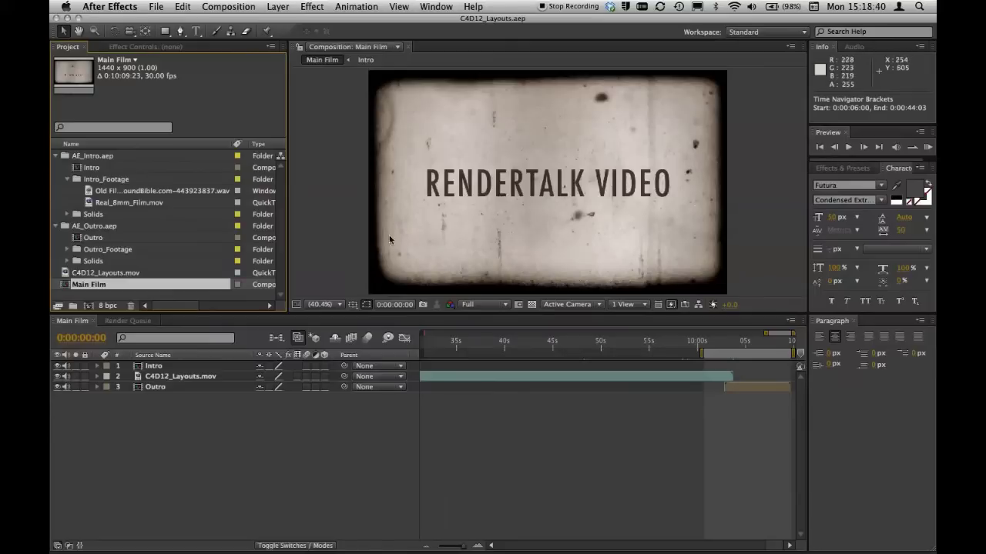
{"action": "left_click", "coordinate": [67, 179]}
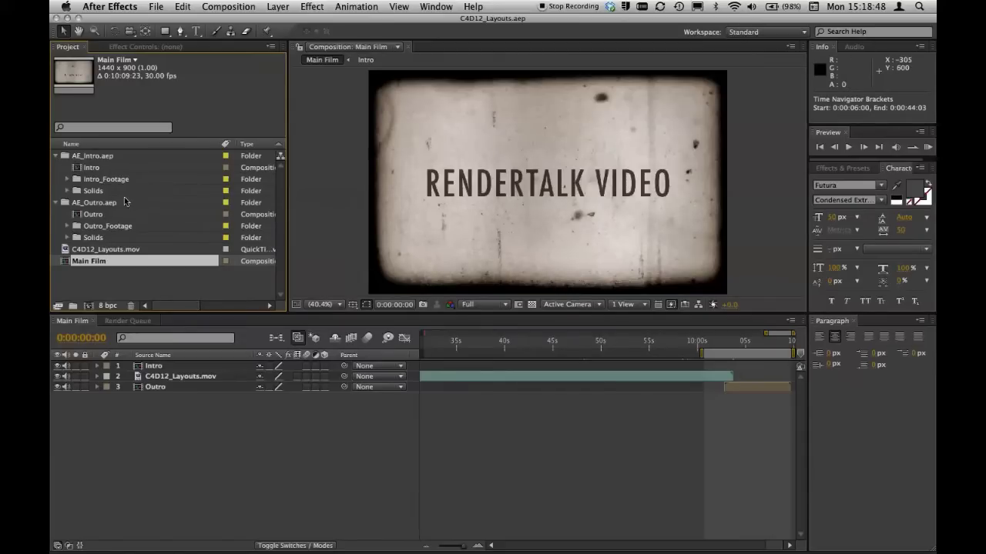
{"action": "left_click", "coordinate": [67, 191]}
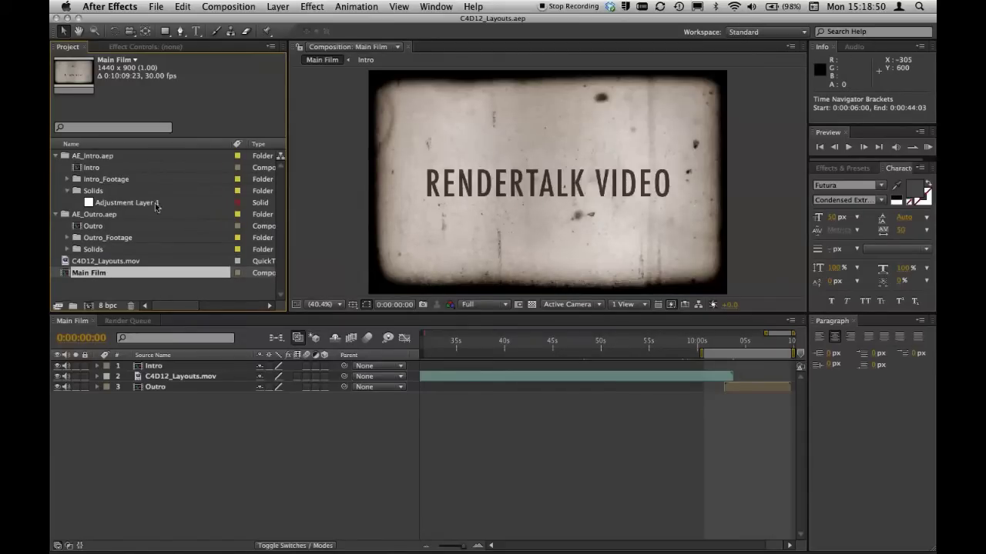
{"action": "left_click", "coordinate": [67, 191]}
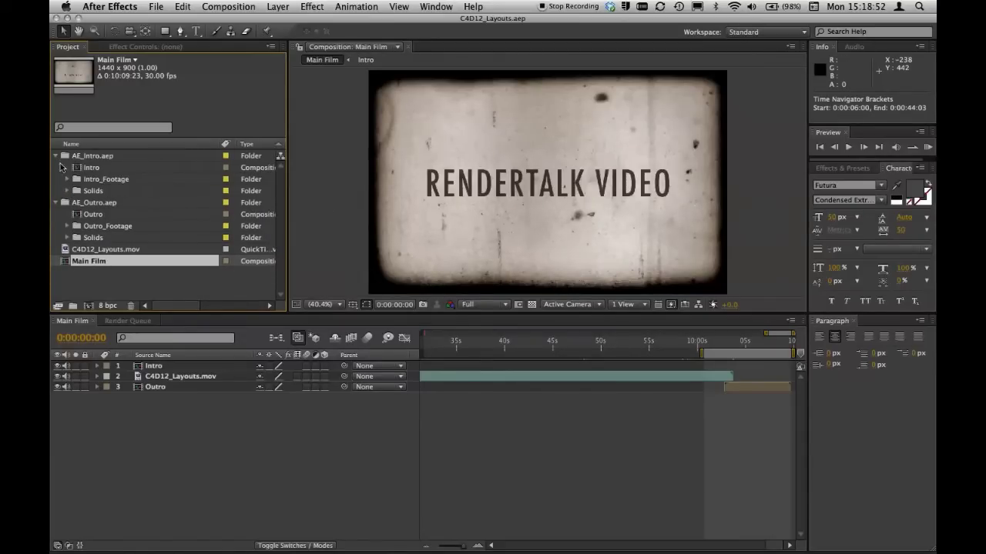
{"action": "left_click", "coordinate": [56, 156]}
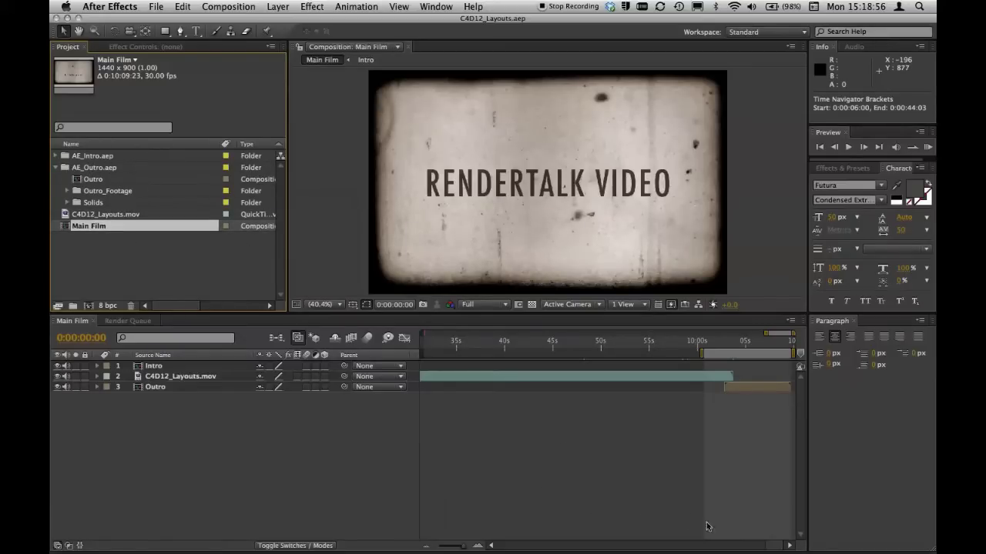
Scroll around the Main Film timeline and pan it back to the start.
{"action": "scroll", "coordinate": [722, 549], "scroll_direction": "right", "scroll_amount": 3}
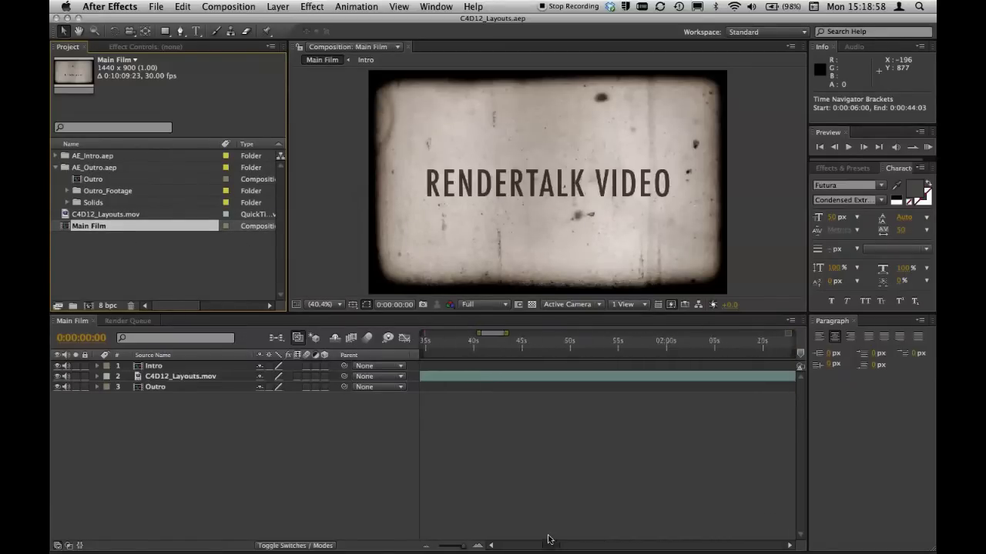
{"action": "scroll", "coordinate": [550, 539], "scroll_direction": "right", "scroll_amount": 10}
{"action": "scroll", "coordinate": [639, 534], "scroll_direction": "left", "scroll_amount": 5}
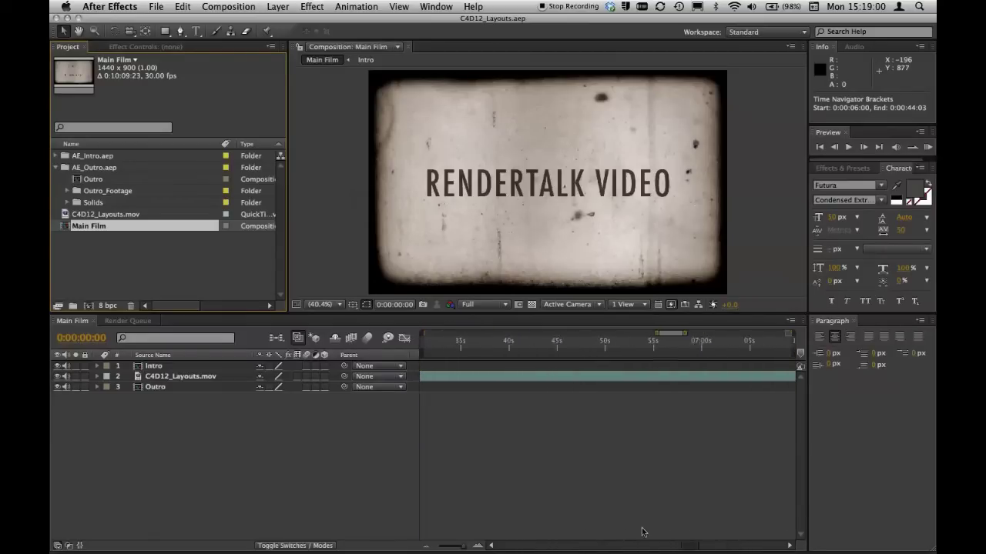
{"action": "scroll", "coordinate": [495, 539], "scroll_direction": "left", "scroll_amount": 3}
{"action": "scroll", "coordinate": [642, 548], "scroll_direction": "right", "scroll_amount": 3}
{"action": "scroll", "coordinate": [831, 551], "scroll_direction": "right", "scroll_amount": 5}
{"action": "scroll", "coordinate": [770, 524], "scroll_direction": "left", "scroll_amount": 10}
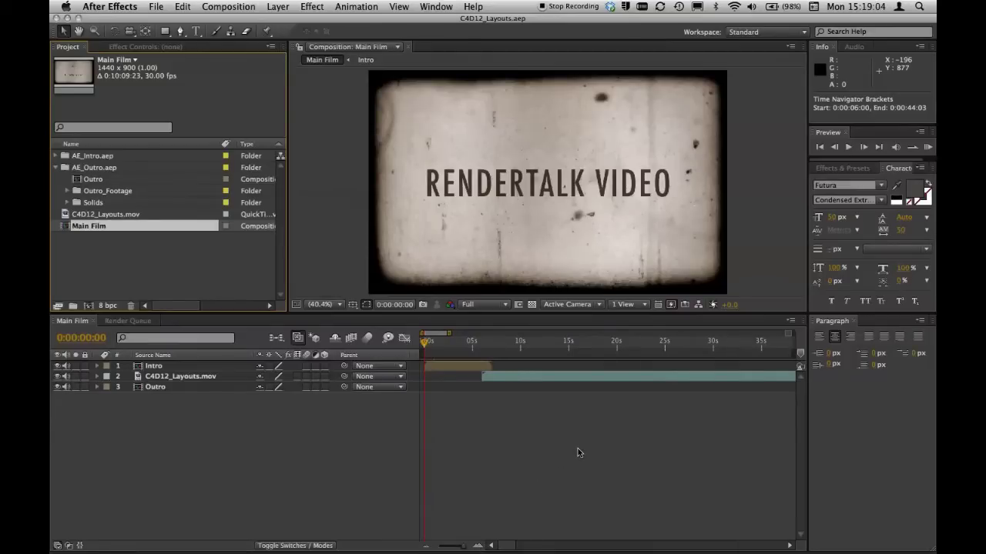
{"action": "scroll", "coordinate": [578, 453], "scroll_direction": "down", "scroll_amount": 8}
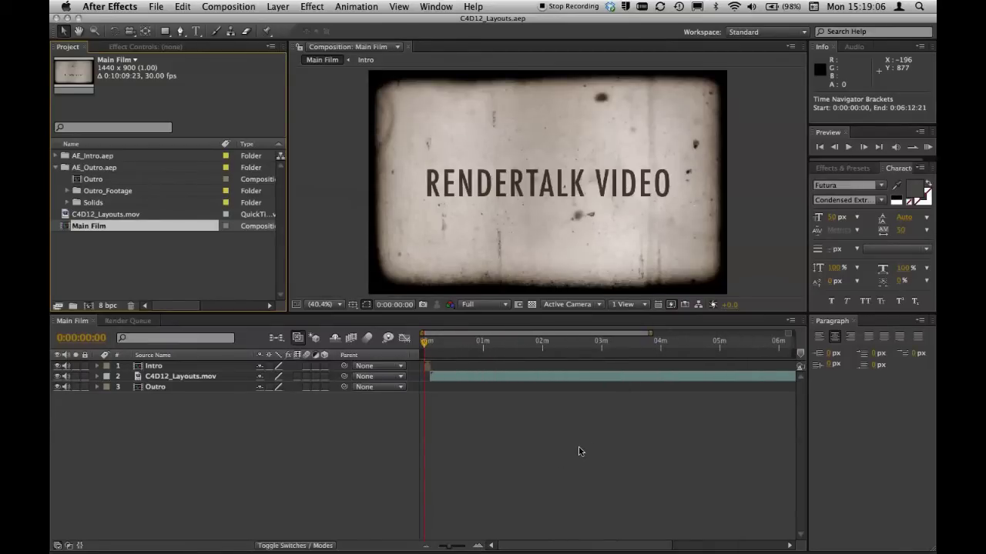
{"action": "scroll", "coordinate": [579, 452], "scroll_direction": "down", "scroll_amount": 3}
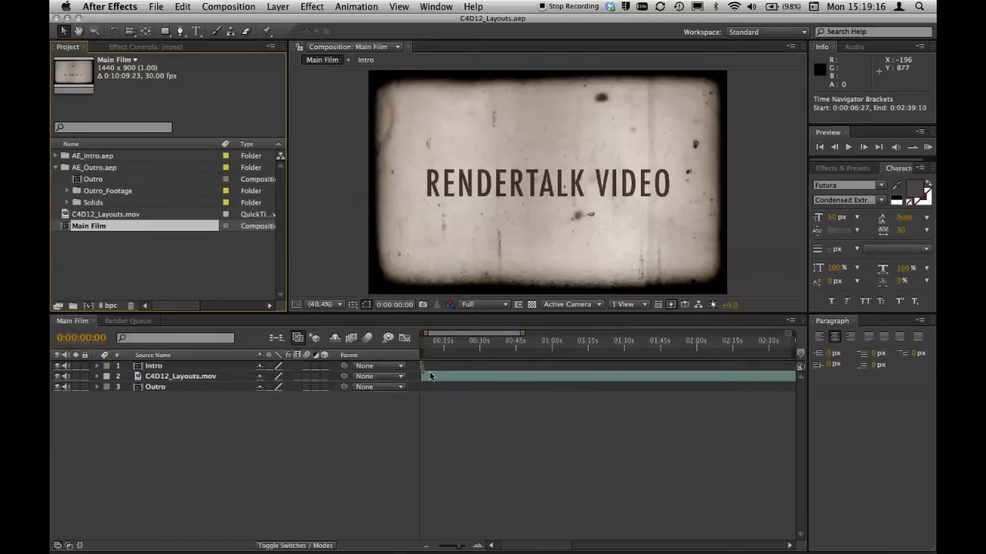
{"action": "scroll", "coordinate": [429, 376], "scroll_direction": "up", "scroll_amount": 5}
{"action": "scroll", "coordinate": [568, 378], "scroll_direction": "right", "scroll_amount": 3}
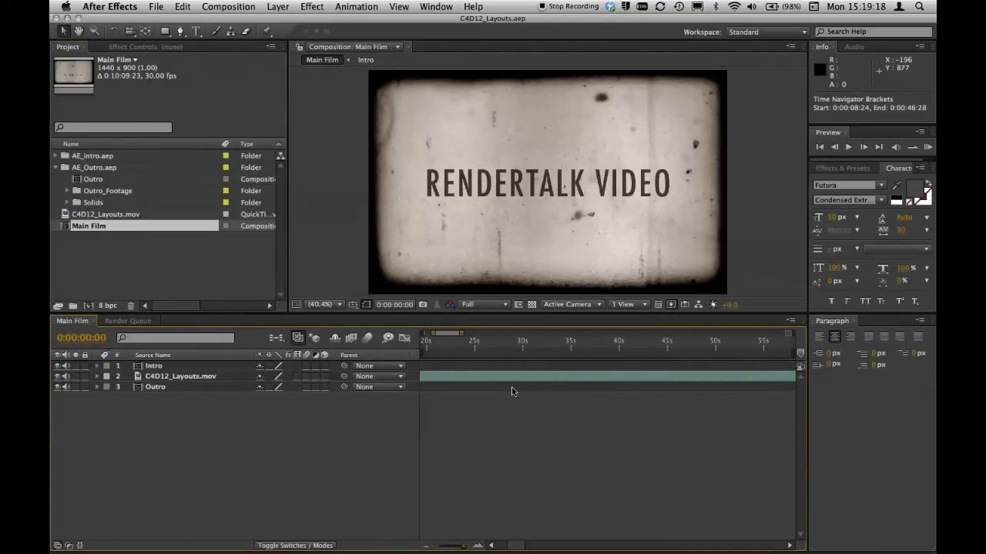
{"action": "left_click_drag", "start_coordinate": [480, 462], "coordinate": [790, 455]}
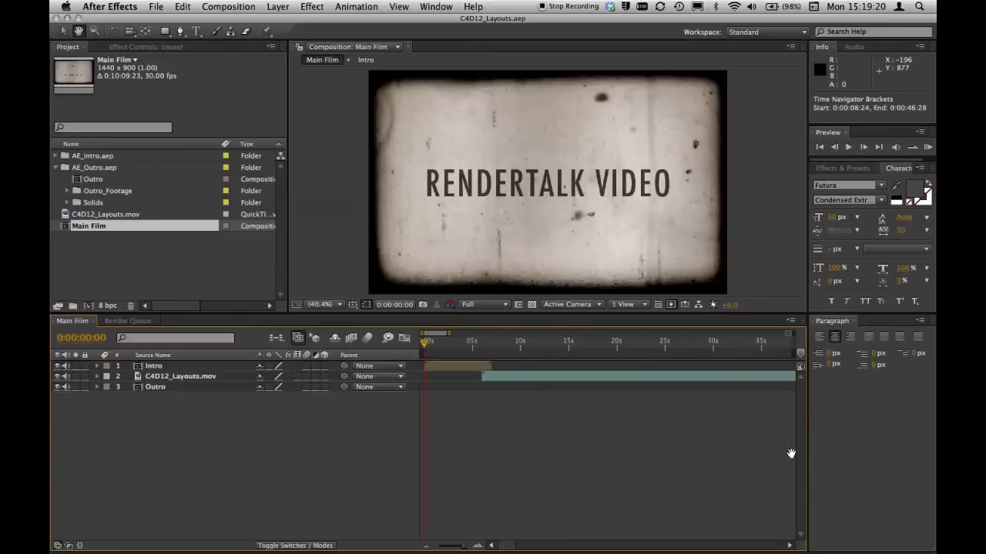
{"action": "scroll", "coordinate": [475, 377], "scroll_direction": "up", "scroll_amount": 5}
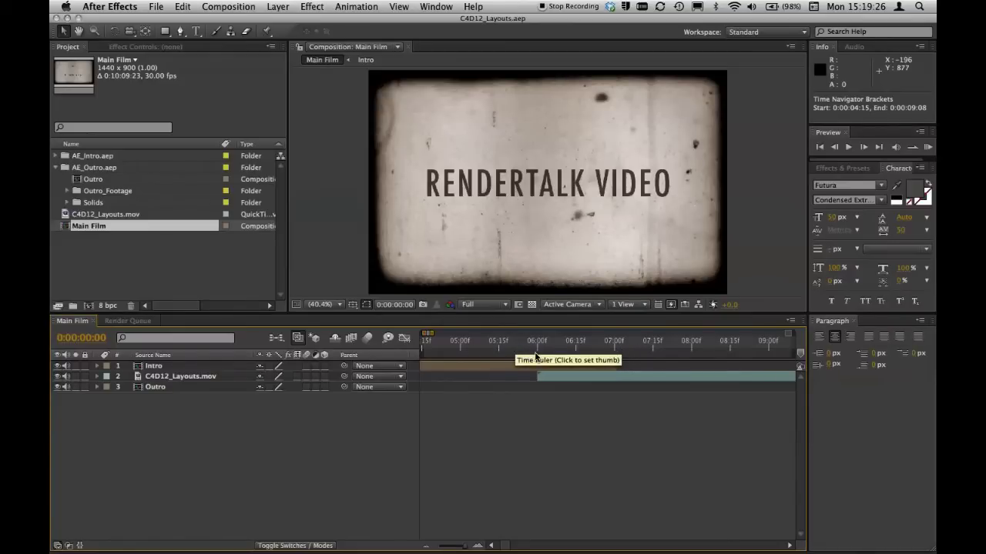
Zoom out to the whole composition, then zoom in where C4D12_Layouts.mov overlaps the Outro.
{"action": "key", "text": "minus"}
{"action": "key", "text": "minus"}
{"action": "key", "text": "minus"}
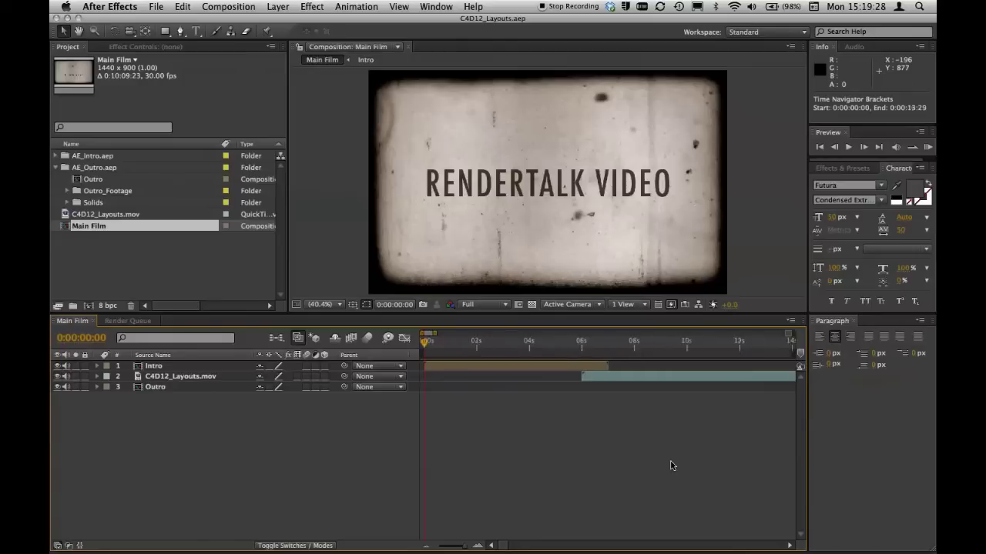
{"action": "key", "text": "minus"}
{"action": "key", "text": "minus"}
{"action": "key", "text": "minus"}
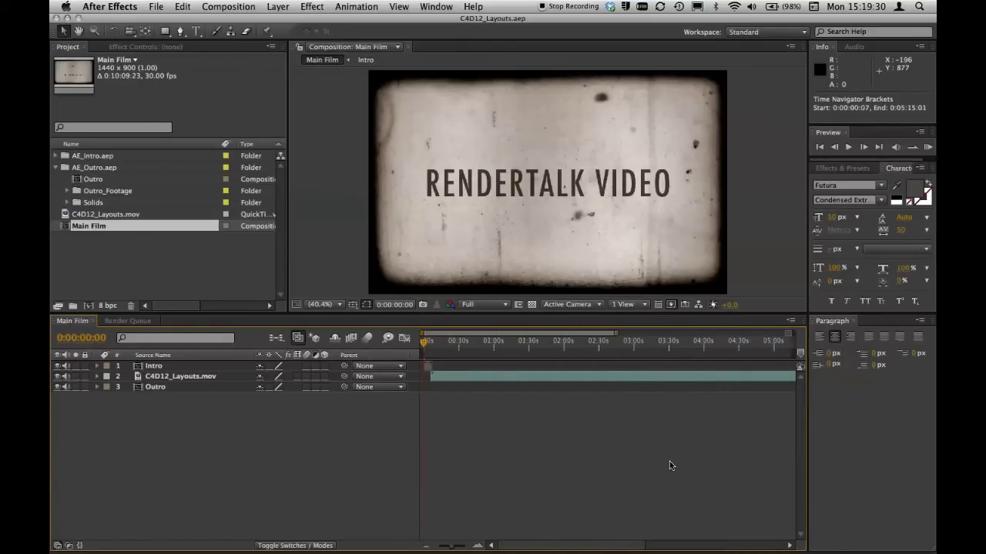
{"action": "key", "text": "minus"}
{"action": "key", "text": "minus"}
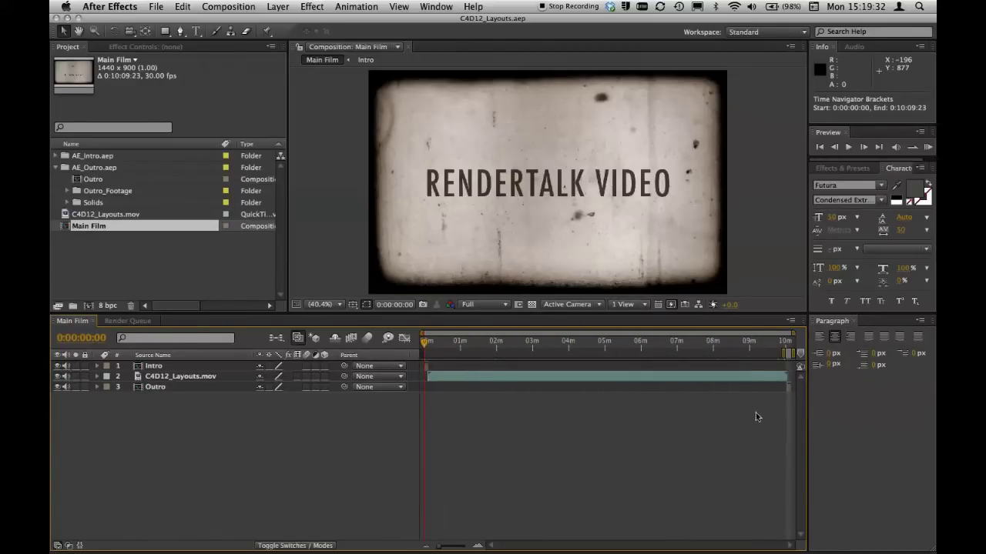
{"action": "scroll", "coordinate": [786, 402], "scroll_direction": "up", "scroll_amount": 3}
{"action": "scroll", "coordinate": [786, 402], "scroll_direction": "up", "scroll_amount": 3}
{"action": "scroll", "coordinate": [786, 402], "scroll_direction": "up", "scroll_amount": 2}
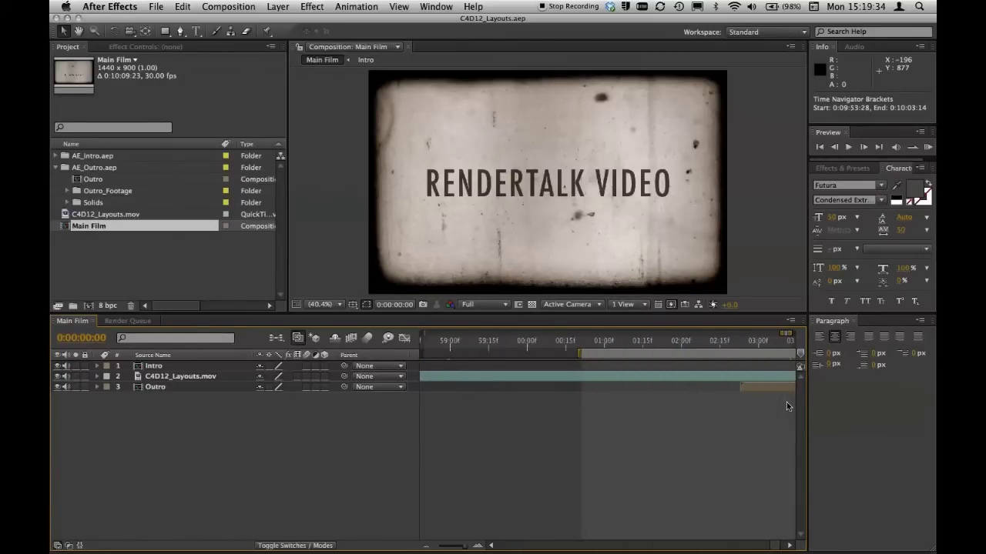
{"action": "scroll", "coordinate": [772, 413], "scroll_direction": "up", "scroll_amount": 2}
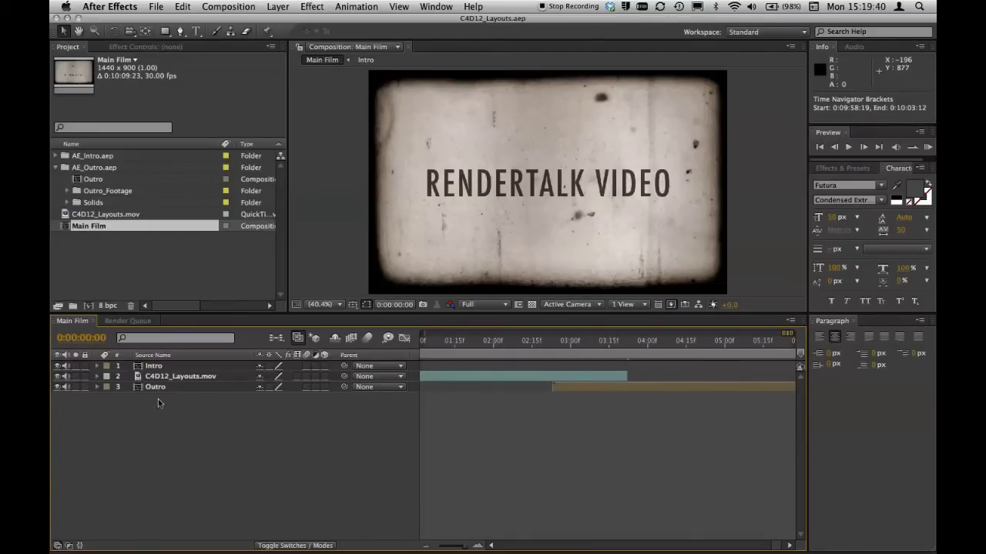
Reveal layer 2's Transform Opacity keyframes and jump to the full fade-out at 0:10:03:22.
{"action": "left_click", "coordinate": [98, 377]}
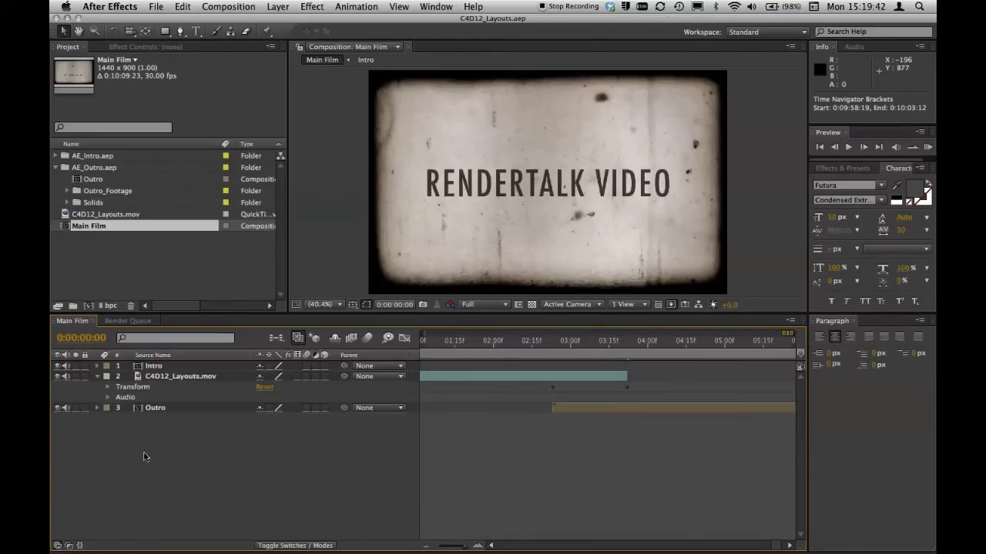
{"action": "left_click", "coordinate": [109, 387]}
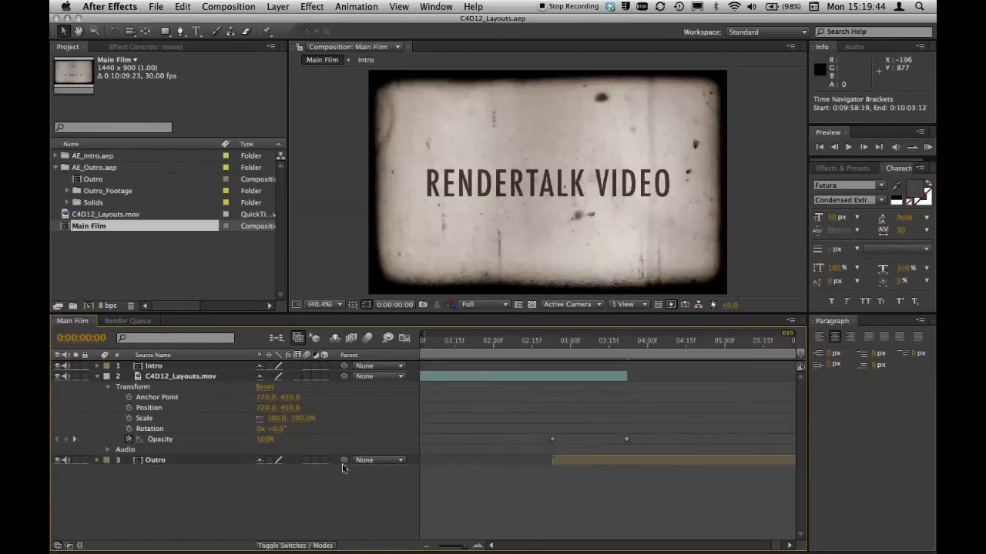
{"action": "left_click", "coordinate": [627, 345]}
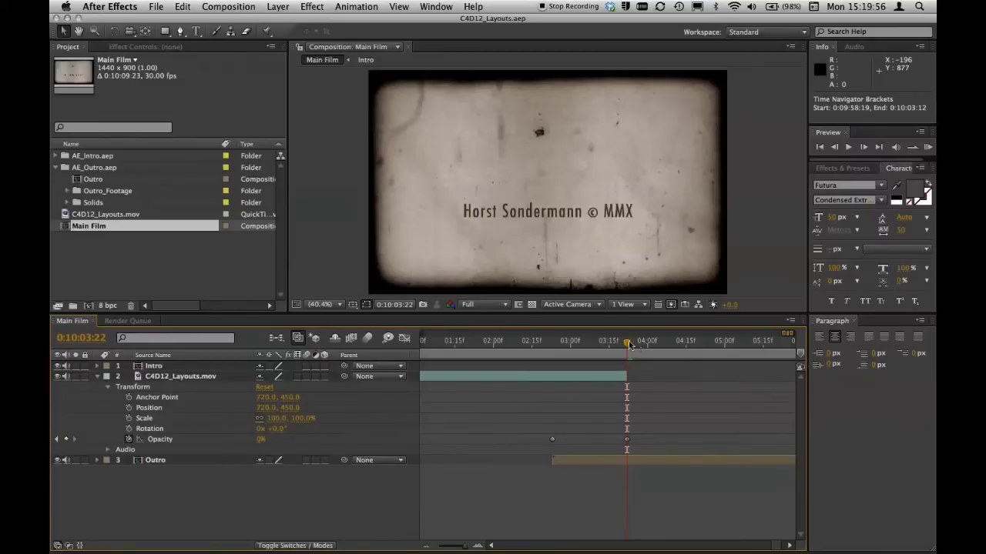
Scrub through the Opacity fade into the Outro title, zoom fully out, and collapse layer 2.
{"action": "left_click_drag", "start_coordinate": [584, 350], "coordinate": [554, 356]}
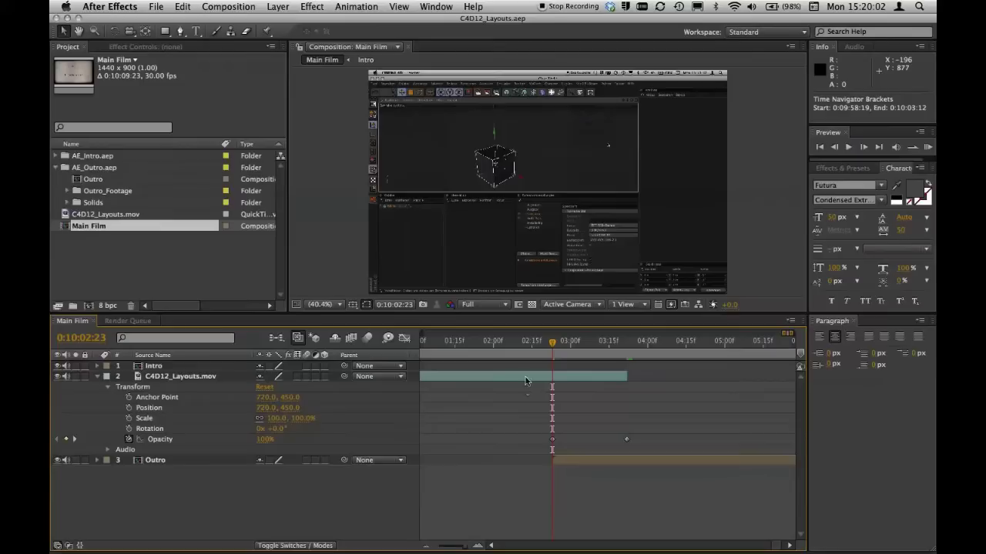
{"action": "left_click_drag", "start_coordinate": [552, 345], "coordinate": [602, 346]}
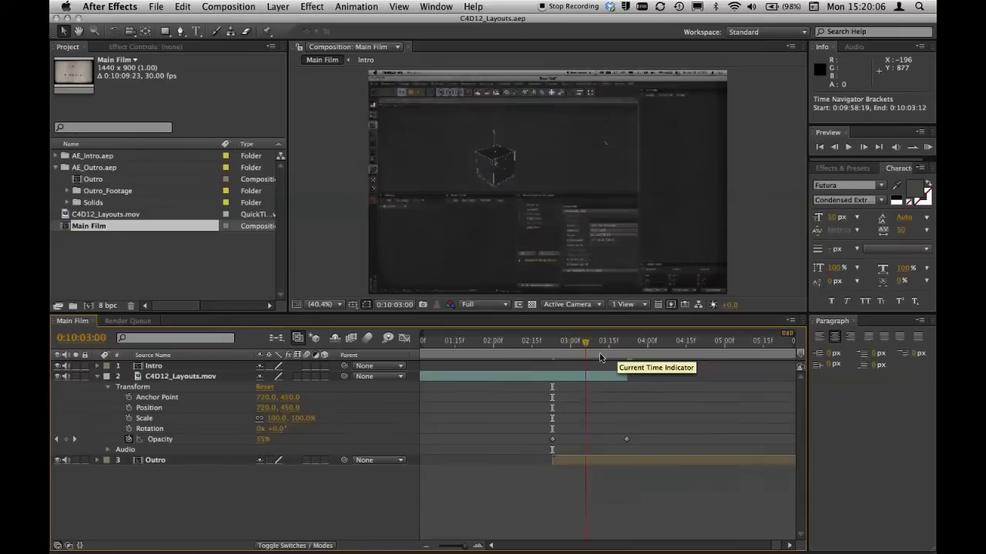
{"action": "left_click_drag", "start_coordinate": [586, 350], "coordinate": [626, 358]}
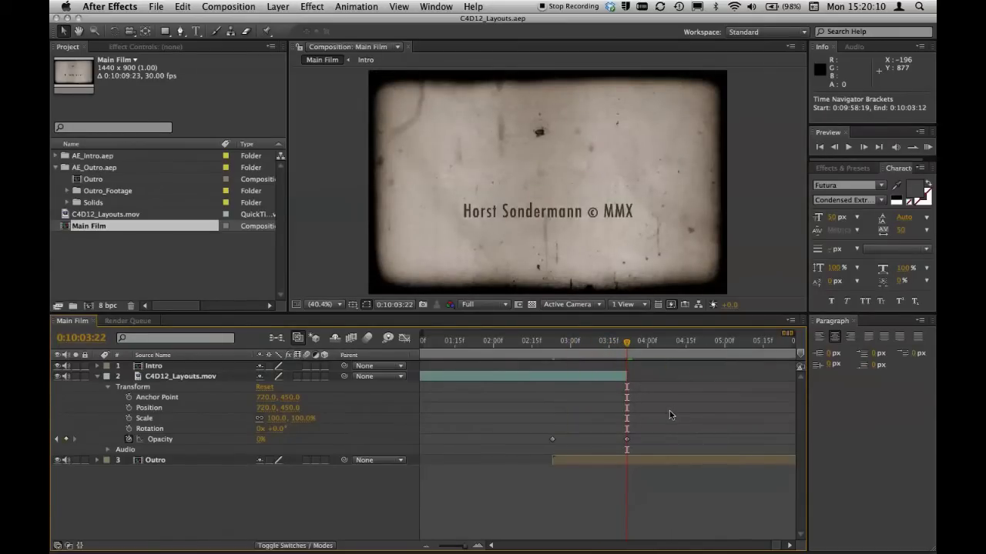
{"action": "key", "text": "minus"}
{"action": "key", "text": "minus"}
{"action": "key", "text": "minus"}
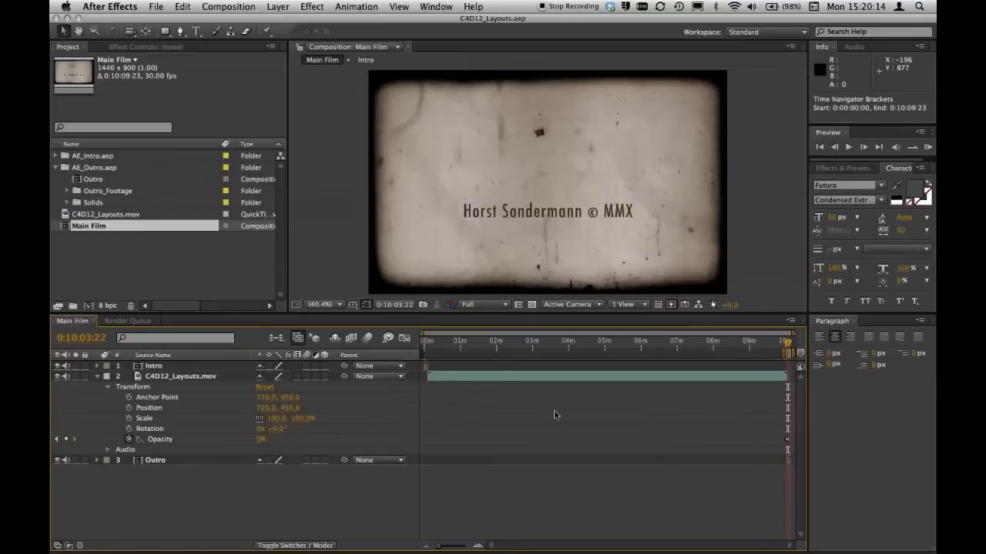
{"action": "left_click", "coordinate": [98, 379]}
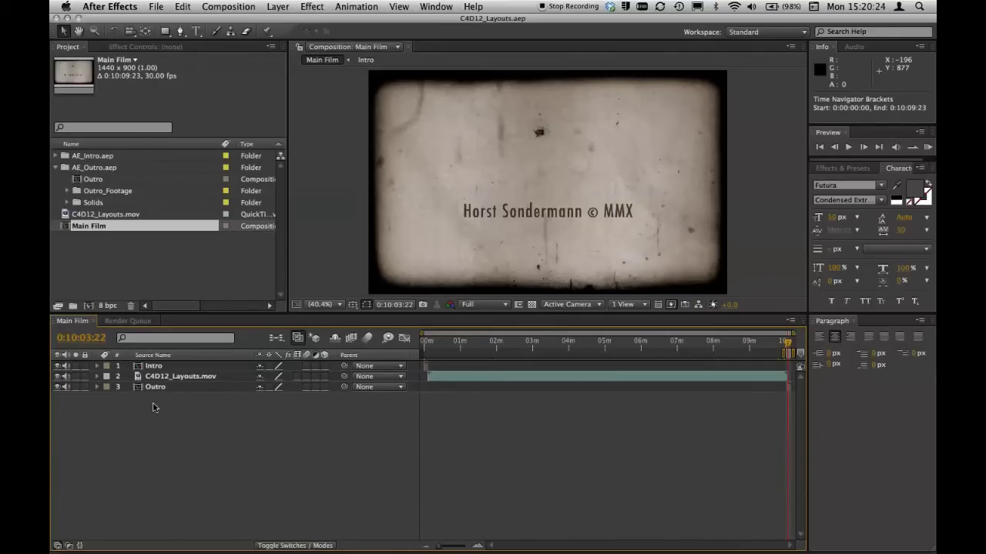
Add Main Film to the Render Queue with Ctrl+M and select the queued item.
{"action": "key", "text": "ctrl+m"}
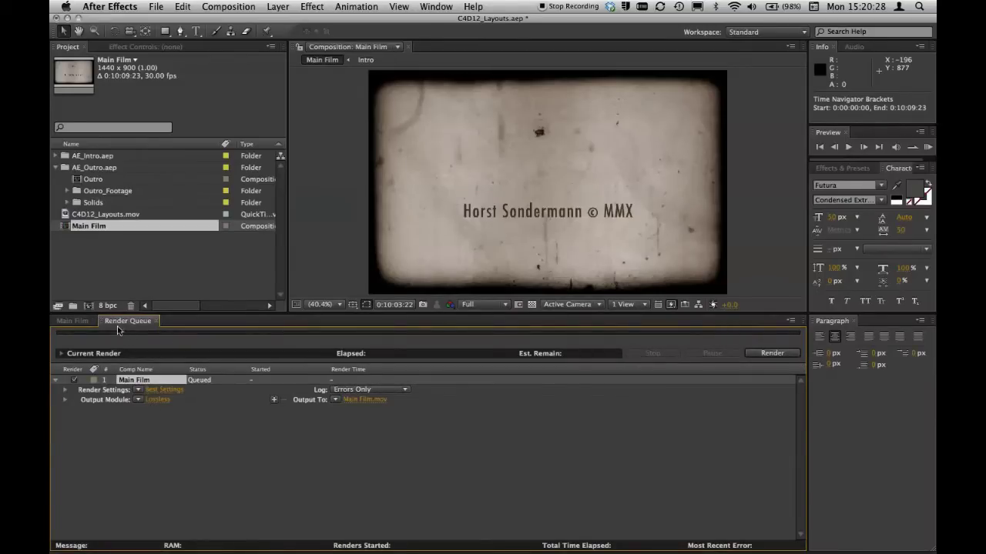
{"action": "left_click", "coordinate": [124, 377]}
Open the Lossless Output Module Settings for the queued Main Film render.
{"action": "left_click", "coordinate": [157, 401]}
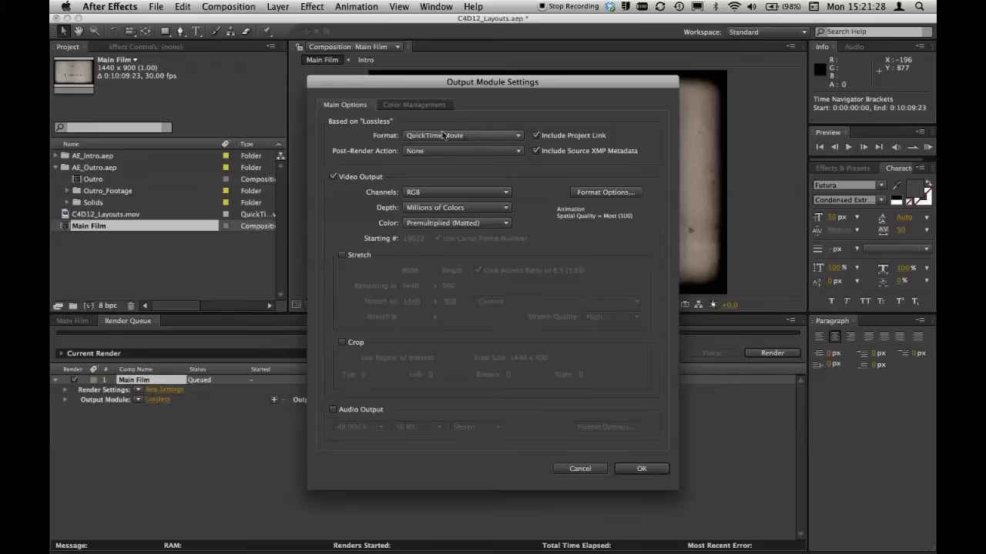
Keep Animation compression in the QuickTime format options, confirming Millions of Colors+ with RGB + Alpha.
{"action": "left_click", "coordinate": [601, 192]}
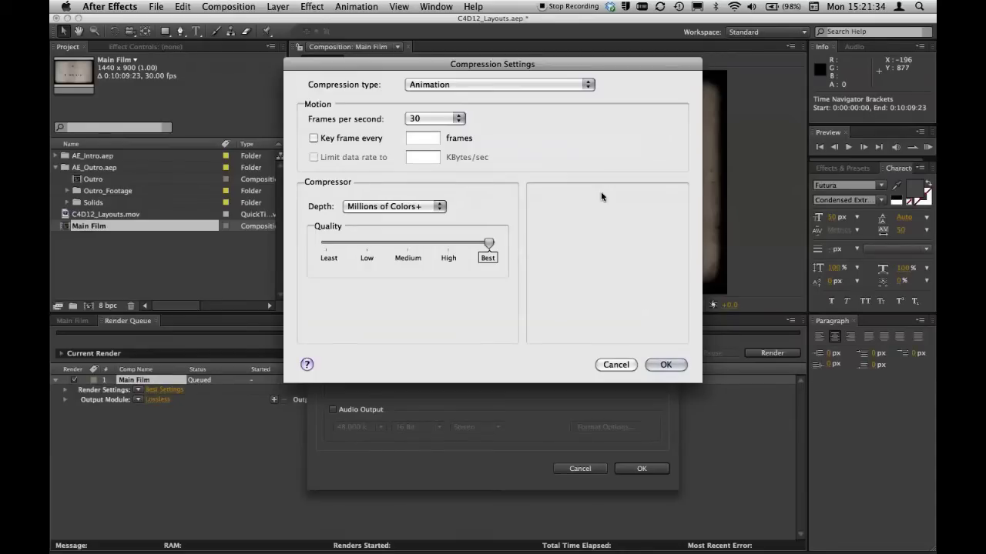
{"action": "left_click", "coordinate": [520, 85]}
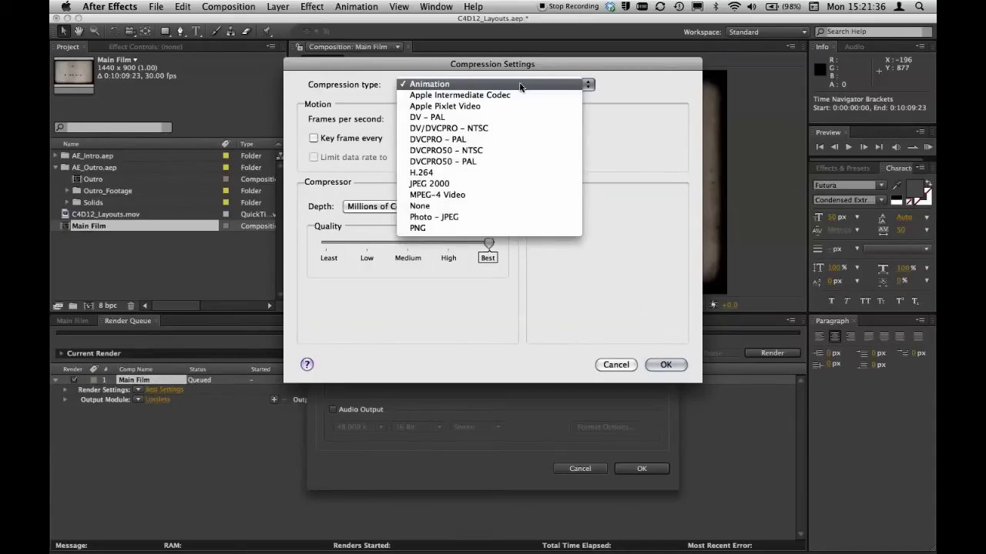
{"action": "left_click", "coordinate": [468, 85]}
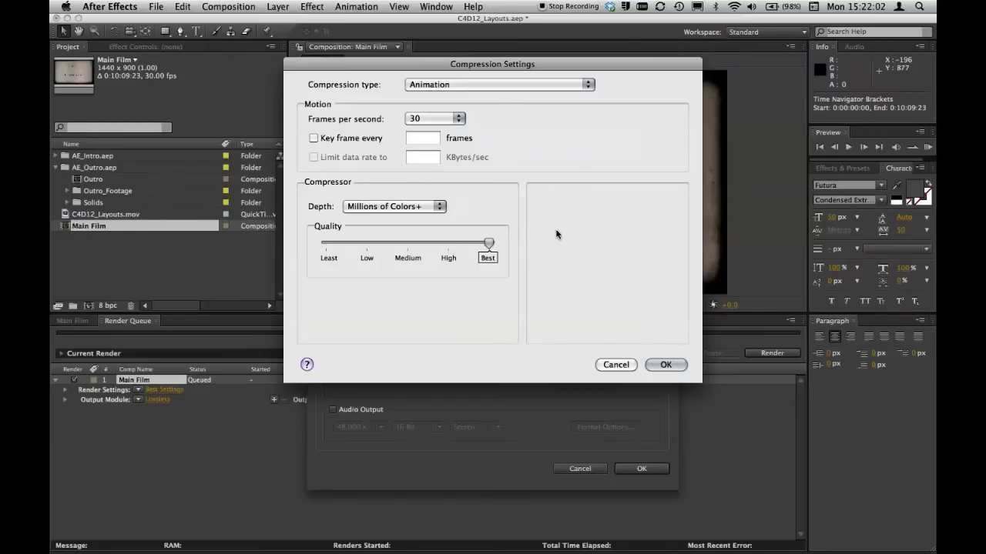
{"action": "left_click", "coordinate": [511, 85]}
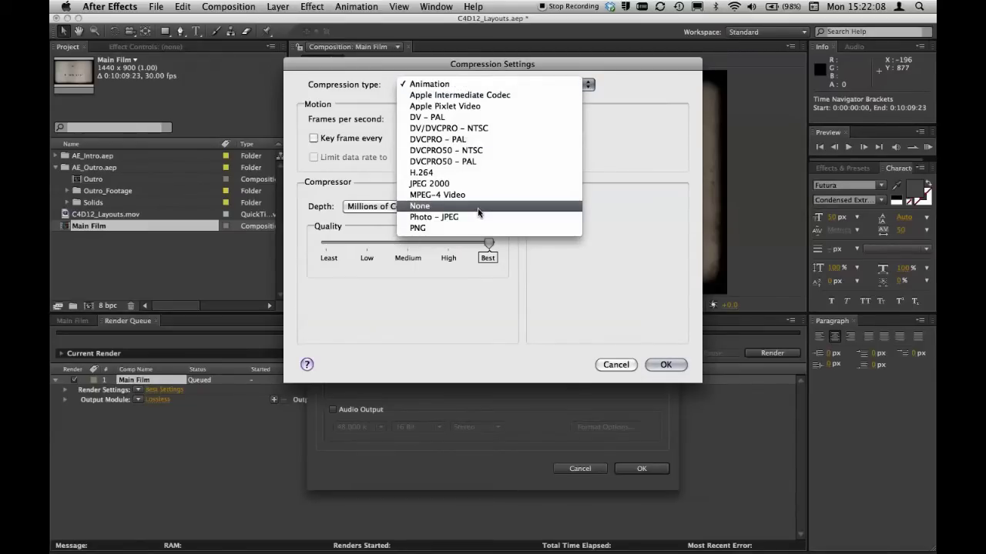
{"action": "left_click", "coordinate": [451, 86]}
{"action": "left_click", "coordinate": [665, 365]}
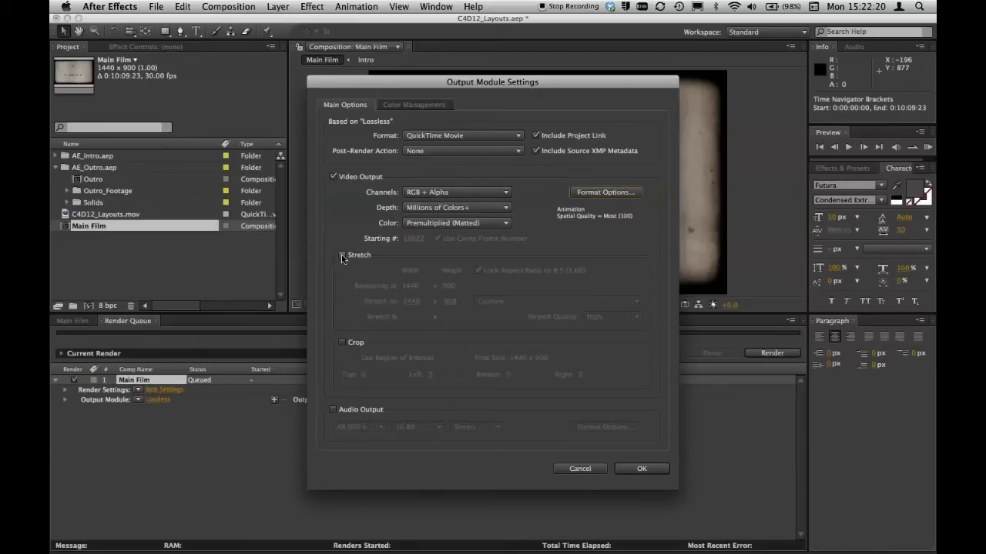
Enable audio output, then apply the Rendertalk YT render settings template and open its settings.
{"action": "left_click", "coordinate": [334, 411]}
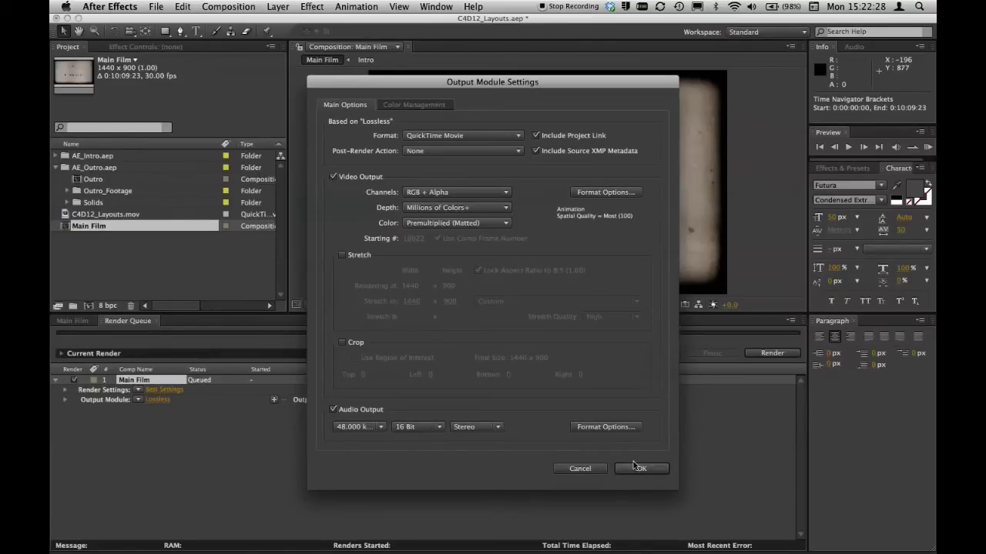
{"action": "left_click", "coordinate": [588, 470]}
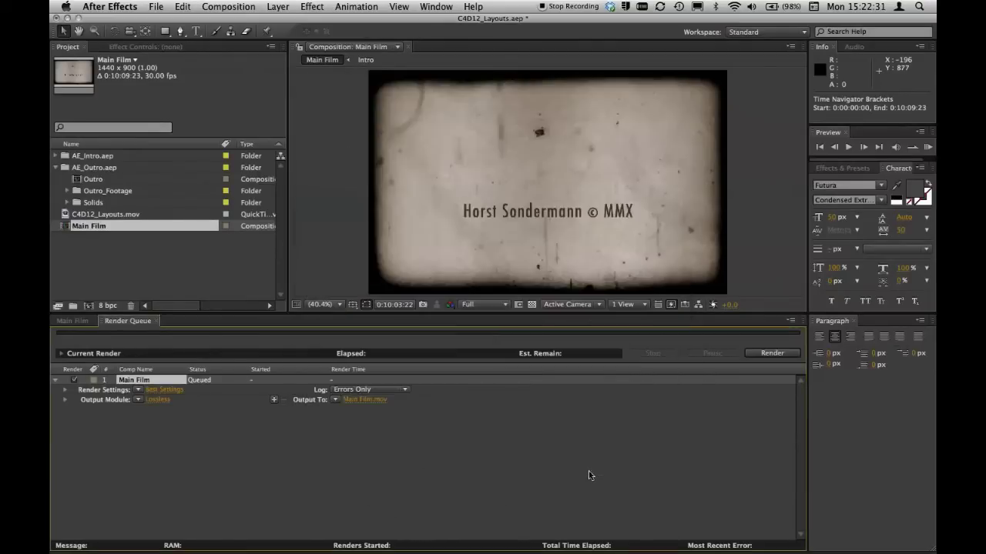
{"action": "left_click", "coordinate": [138, 391]}
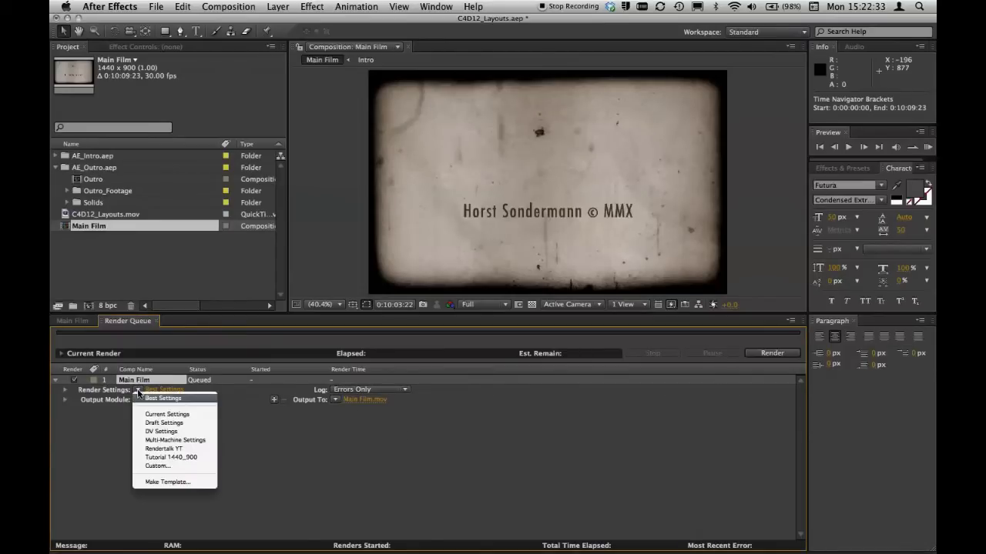
{"action": "left_click", "coordinate": [154, 450]}
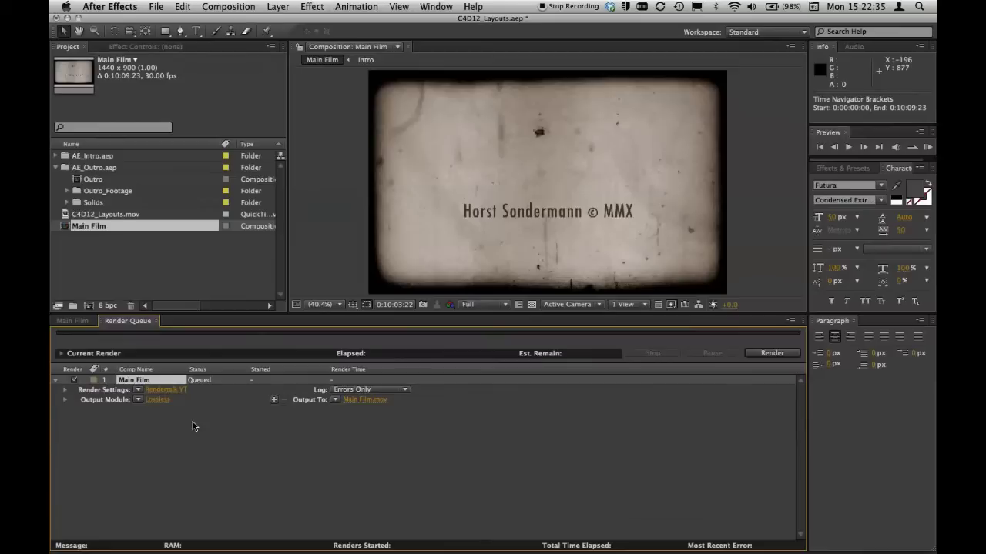
{"action": "left_click", "coordinate": [167, 390]}
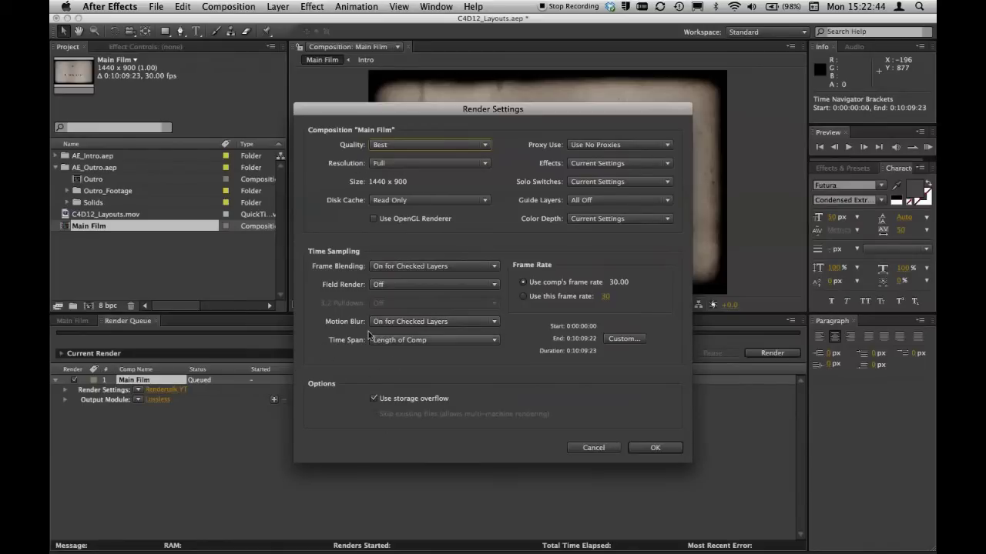
Keep the render Time Span at Length of Comp and accept the render settings.
{"action": "left_click", "coordinate": [396, 341]}
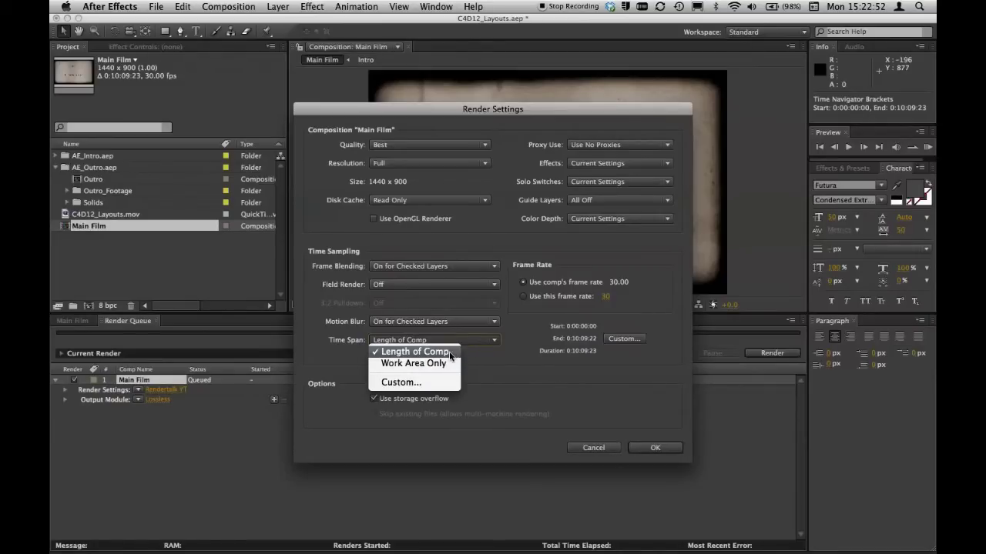
{"action": "left_click", "coordinate": [420, 351]}
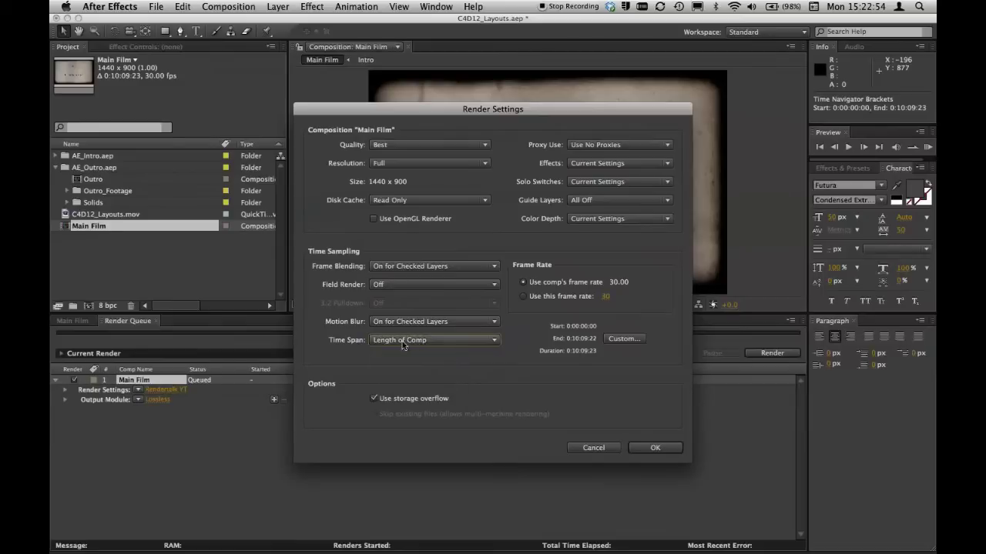
{"action": "left_click", "coordinate": [653, 448]}
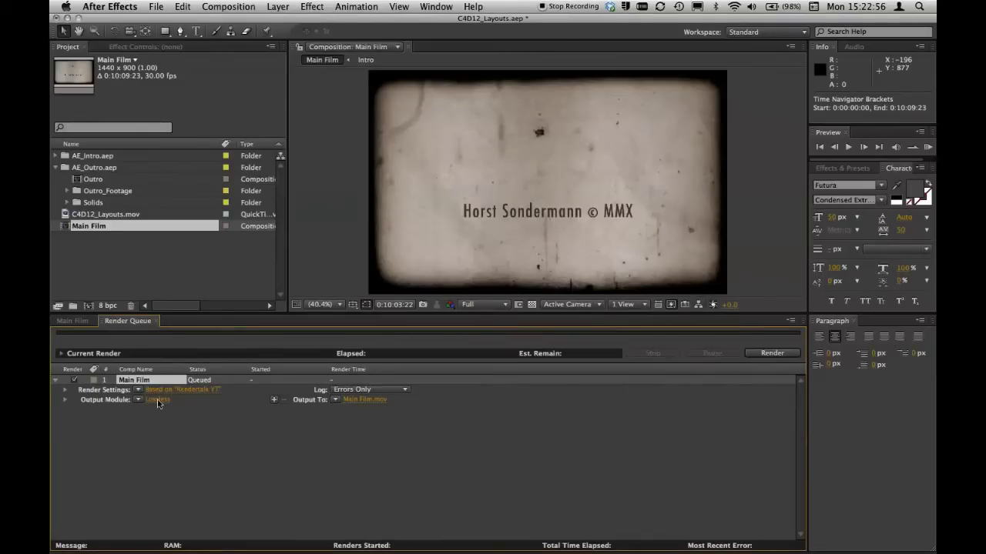
Apply the Rendertalk YT template to both Render Settings and Output Module.
{"action": "left_click", "coordinate": [138, 391]}
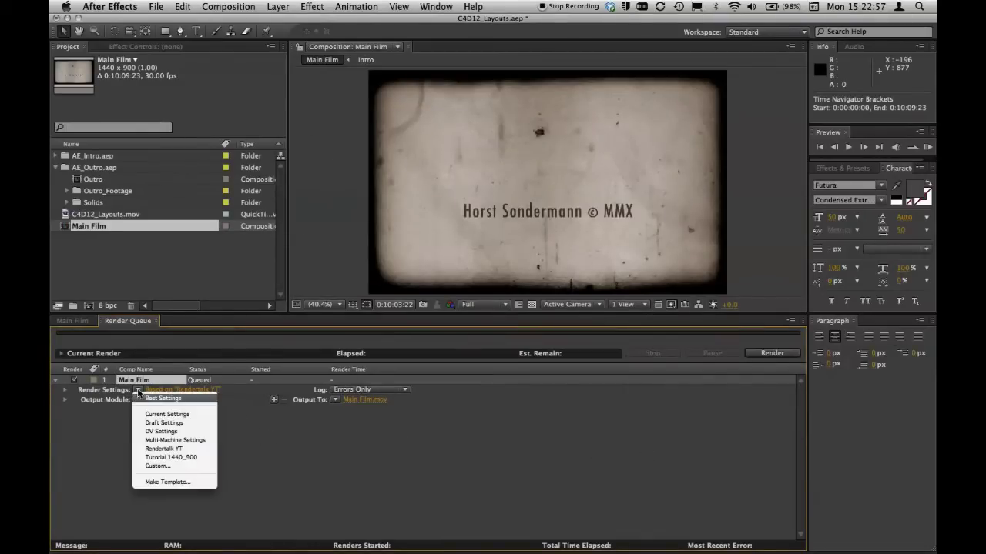
{"action": "left_click", "coordinate": [156, 453]}
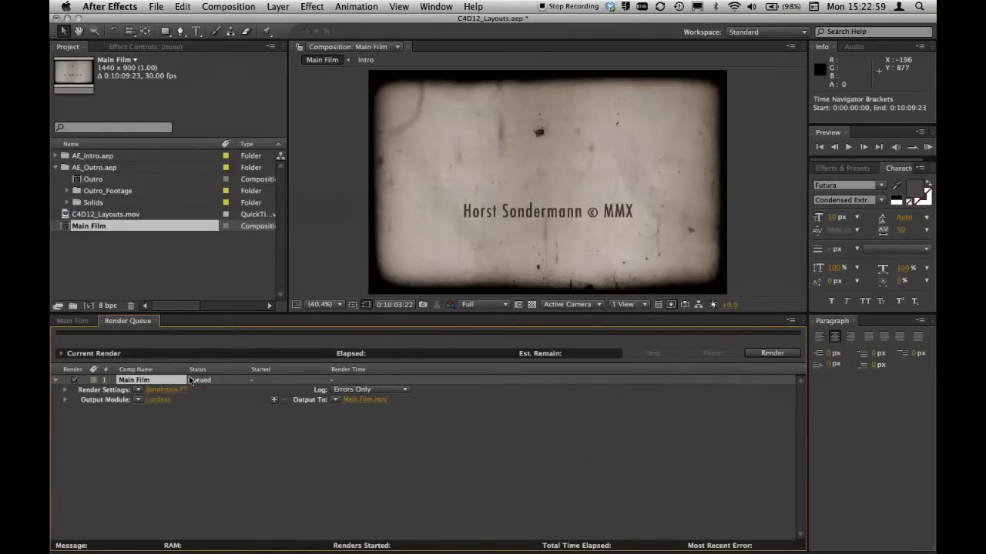
{"action": "left_click", "coordinate": [137, 401]}
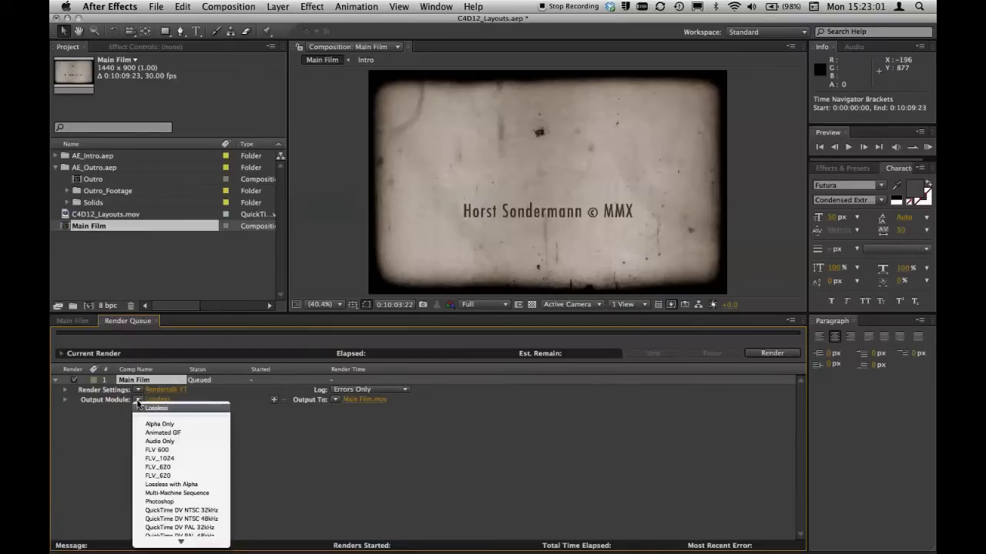
{"action": "left_click", "coordinate": [164, 507]}
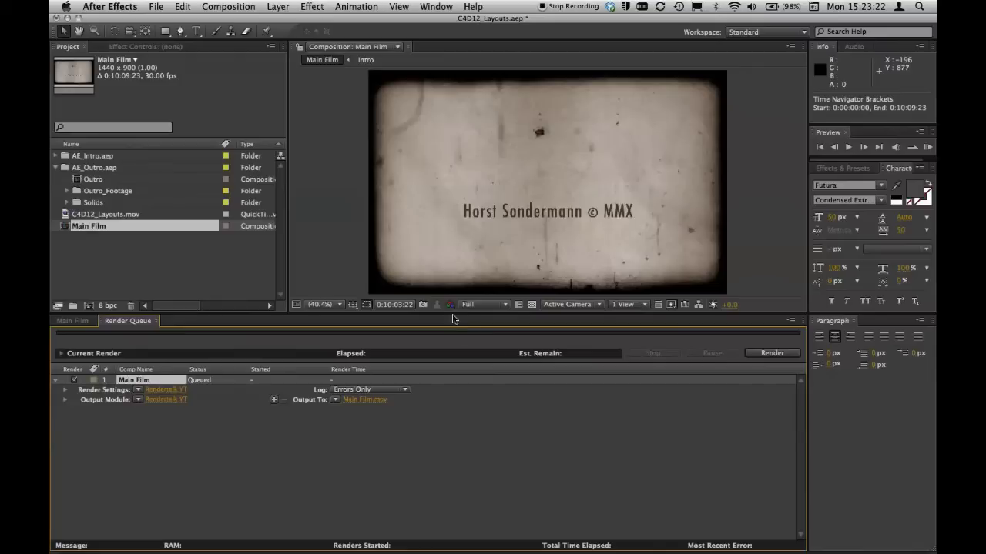
Set the output destination to the Final folder inside C4D_Layouts.
{"action": "left_click", "coordinate": [351, 402]}
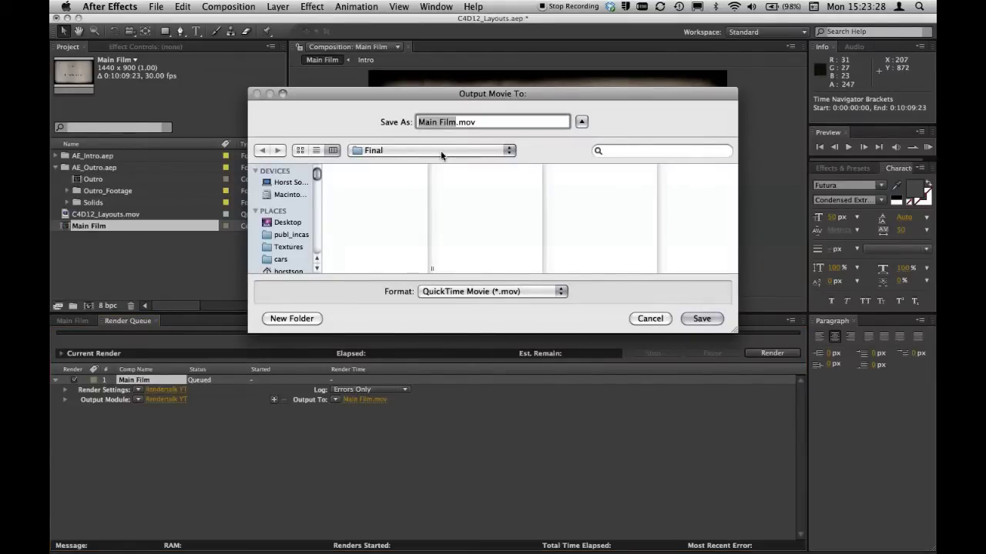
{"action": "left_click", "coordinate": [441, 153]}
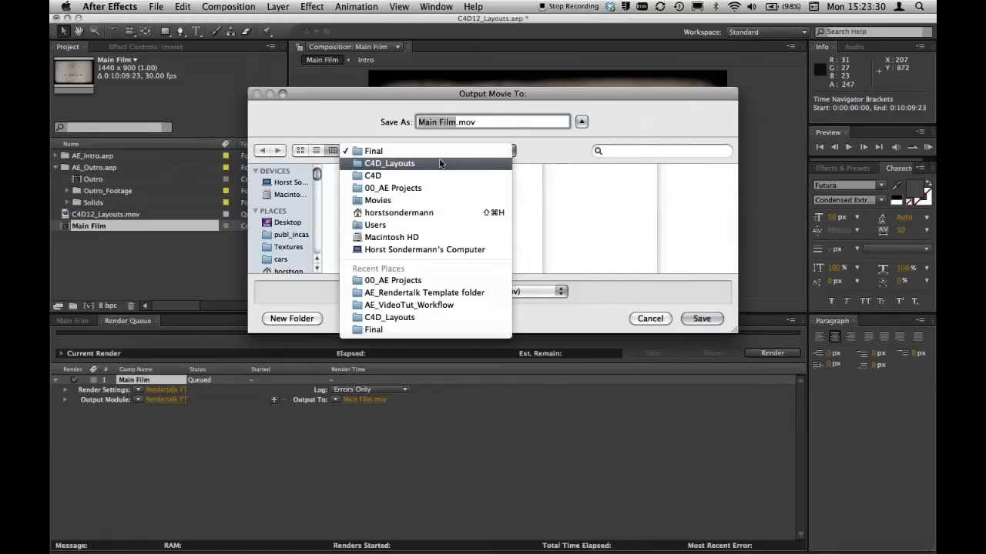
{"action": "left_click", "coordinate": [435, 176]}
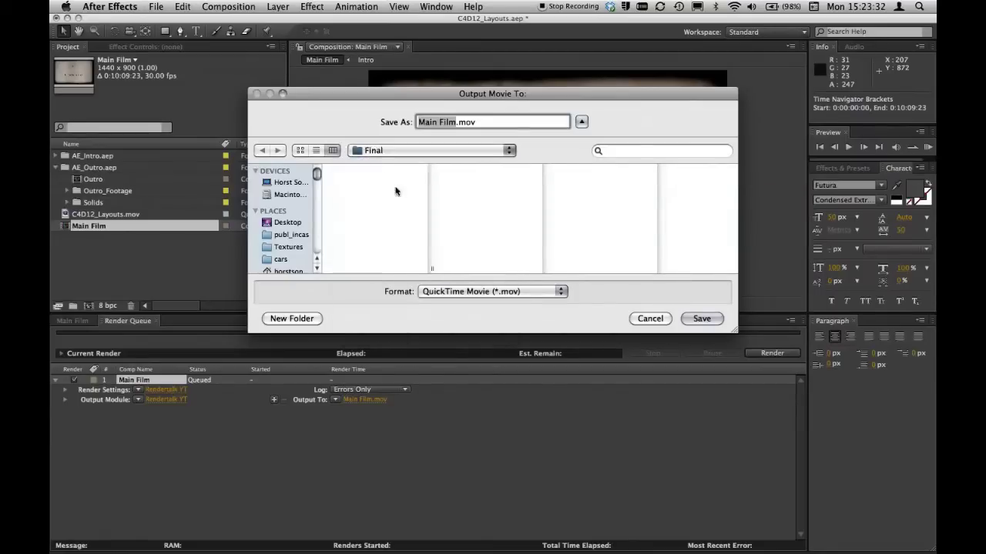
{"action": "left_click", "coordinate": [370, 173]}
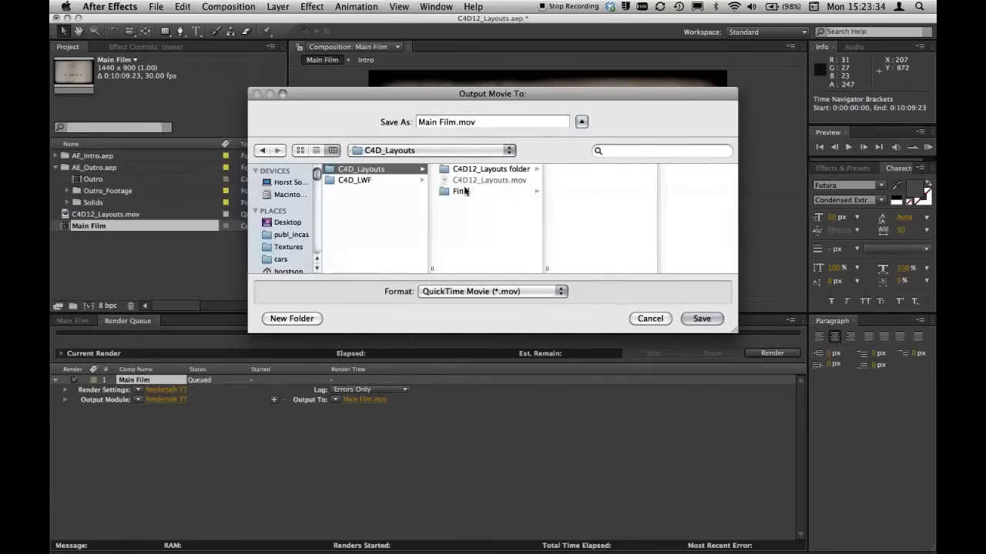
{"action": "left_click", "coordinate": [467, 192]}
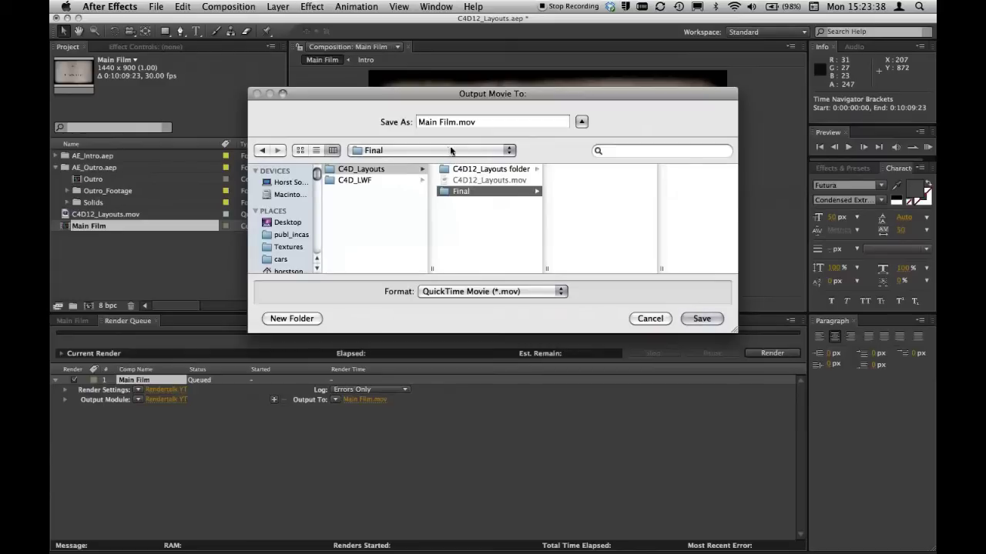
Rename the output file to C4D12_Layouts.mov and save it.
{"action": "left_click", "coordinate": [455, 123]}
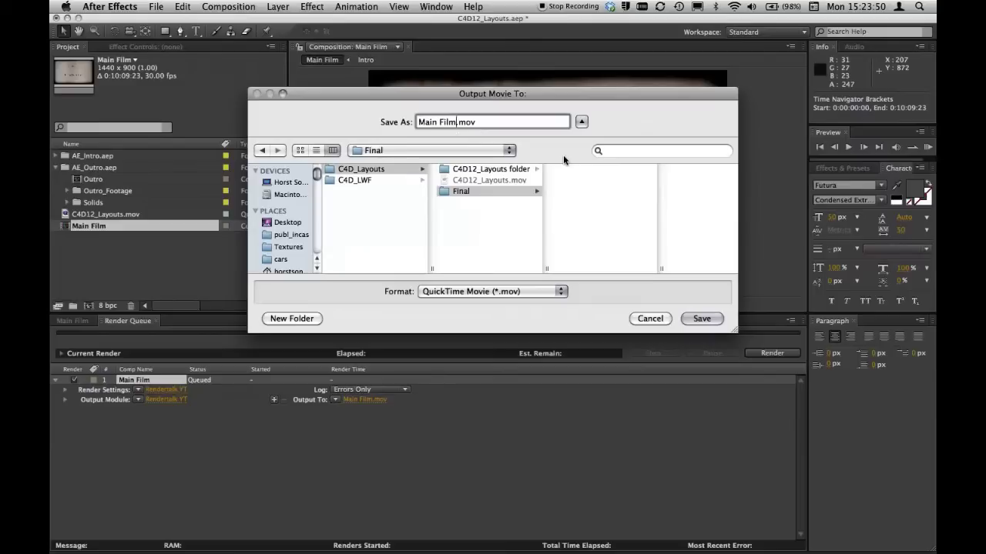
{"action": "key", "text": "BackSpace"}
{"action": "key", "text": "BackSpace"}
{"action": "key", "text": "BackSpace"}
{"action": "key", "text": "BackSpace"}
{"action": "key", "text": "BackSpace"}
{"action": "key", "text": "BackSpace"}
{"action": "key", "text": "BackSpace"}
{"action": "type", "text": "C4D"}
{"action": "type", "text": "12"}
{"action": "type", "text": "_Lay"}
{"action": "type", "text": "outs"}
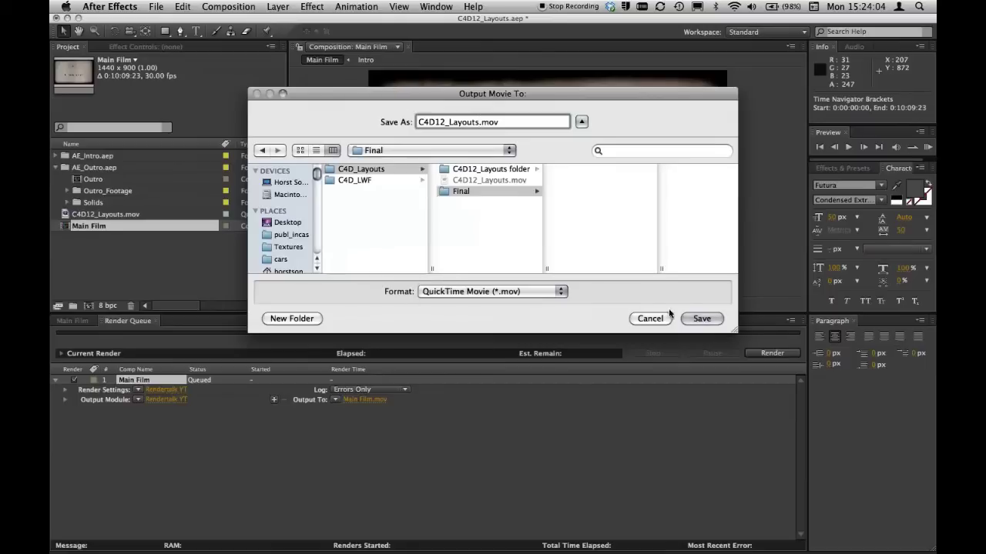
{"action": "left_click", "coordinate": [701, 318]}
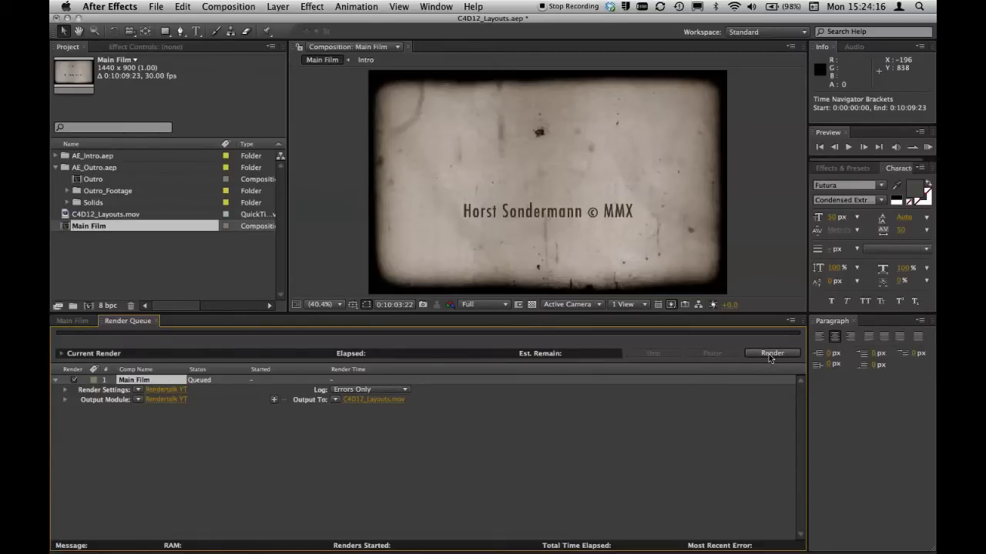
Render the queued Main Film composition to C4D12_Layouts.mov from the Render Queue.
{"action": "left_click", "coordinate": [768, 354]}
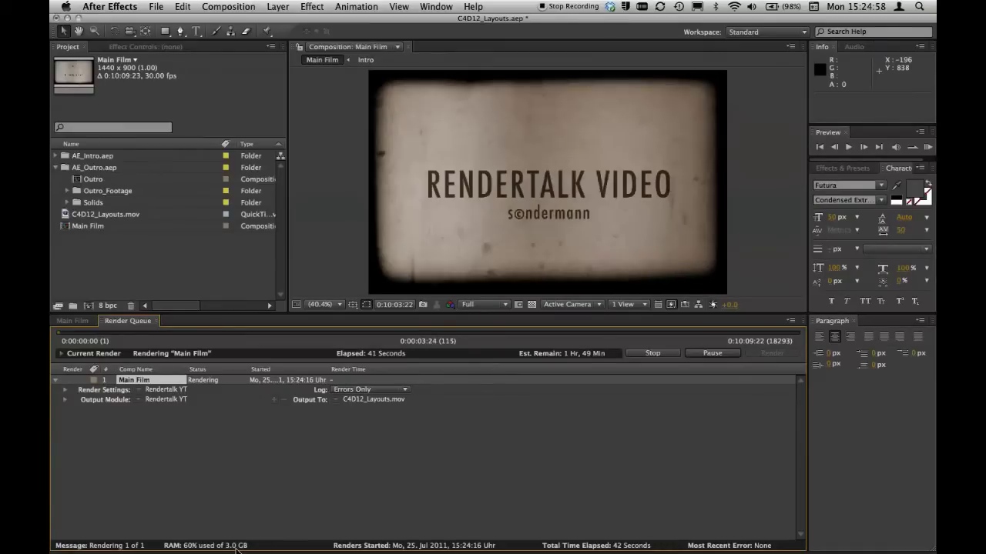
{"action": "mouse_move", "coordinate": [231, 552]}
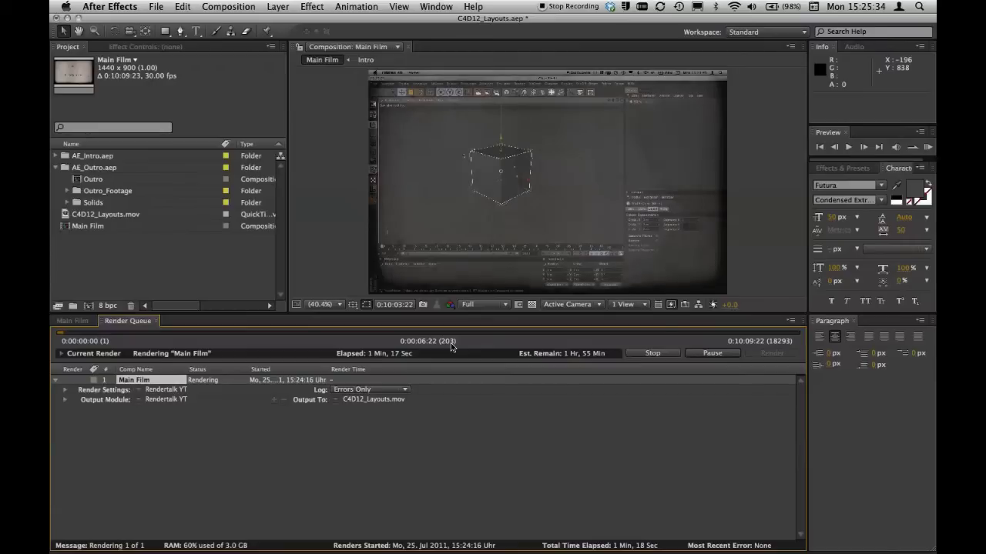
{"action": "key", "text": "super+Tab"}
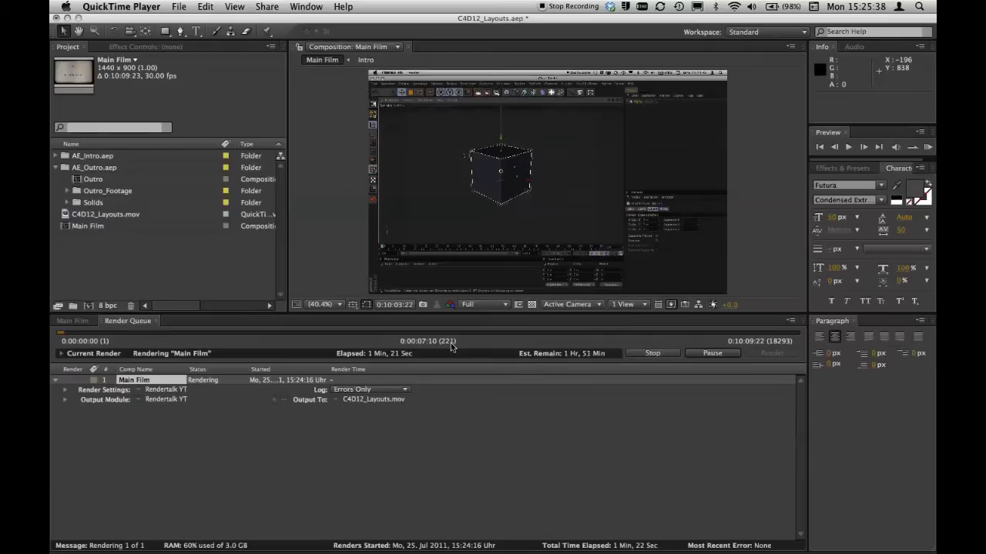
{"action": "key", "text": "super+Tab"}
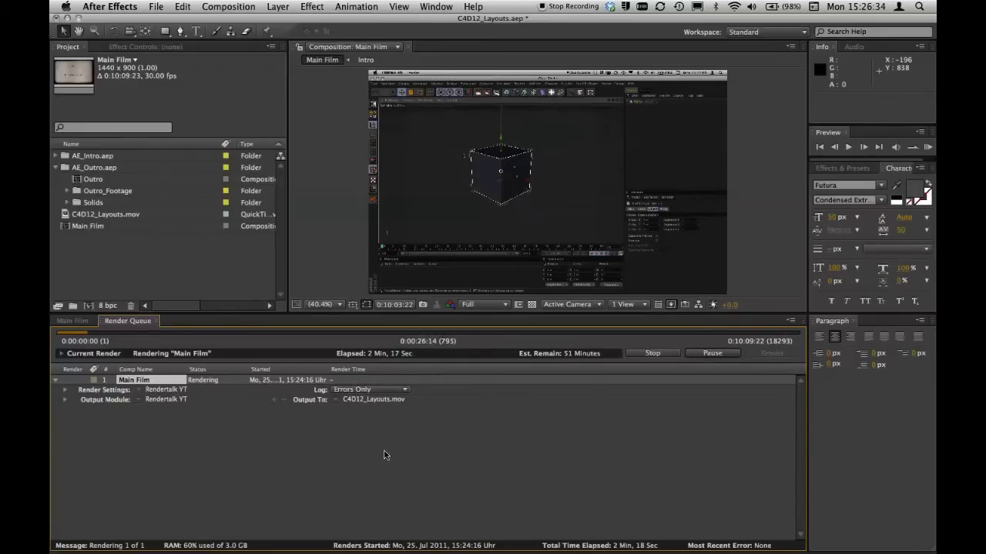
{"action": "left_click", "coordinate": [582, 7]}
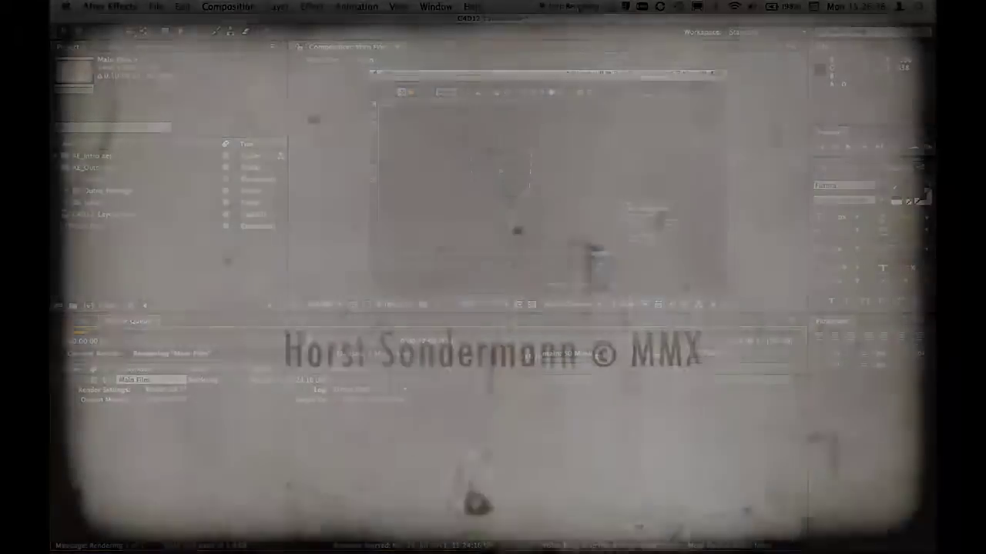